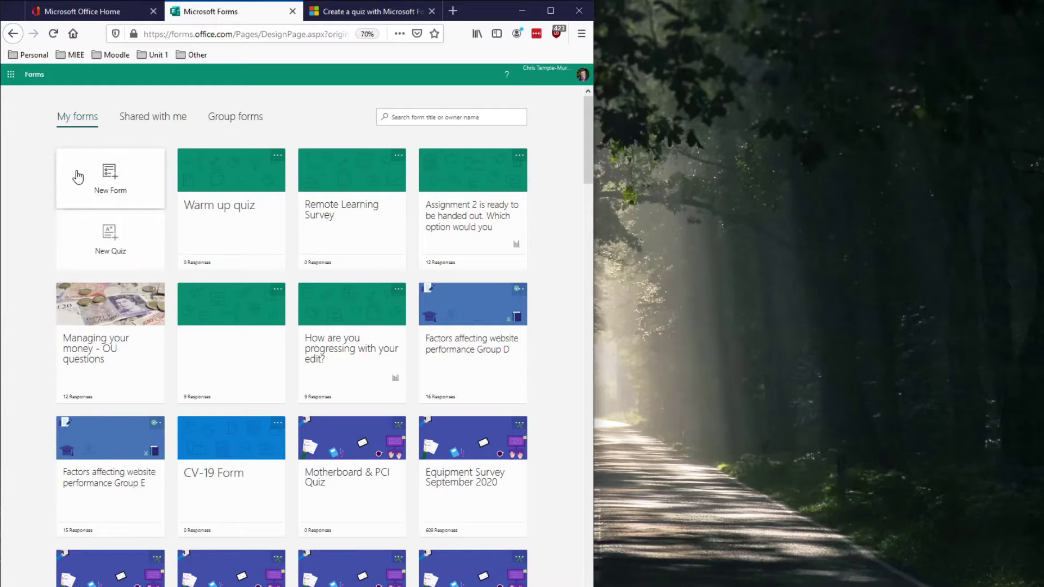
# - Create a new form and title it "Your Family - A survey for Year 7"
pyautogui.click(145, 182)
pyautogui.click(187, 184)
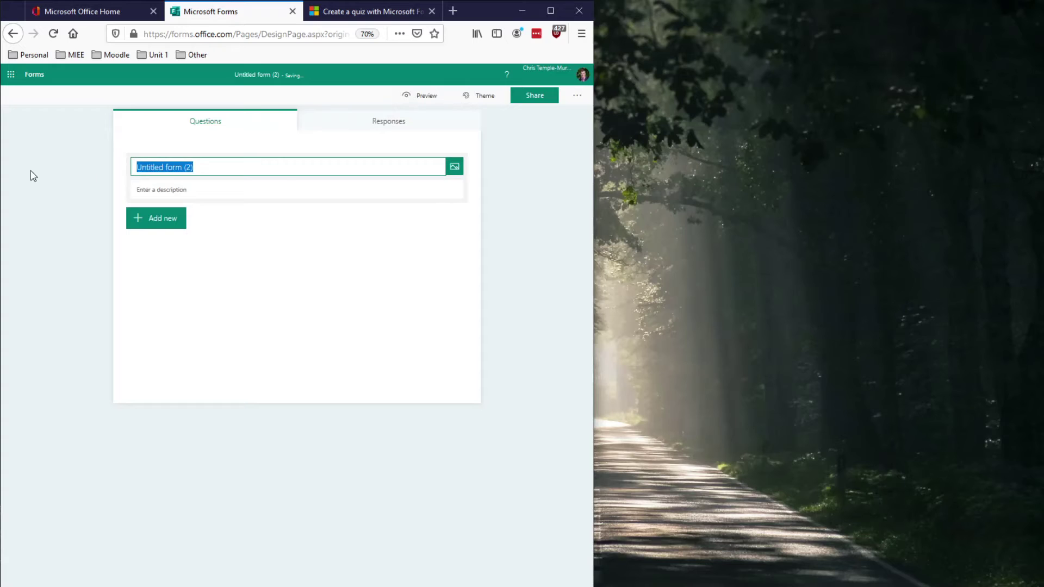
pyautogui.press('BackSpace')
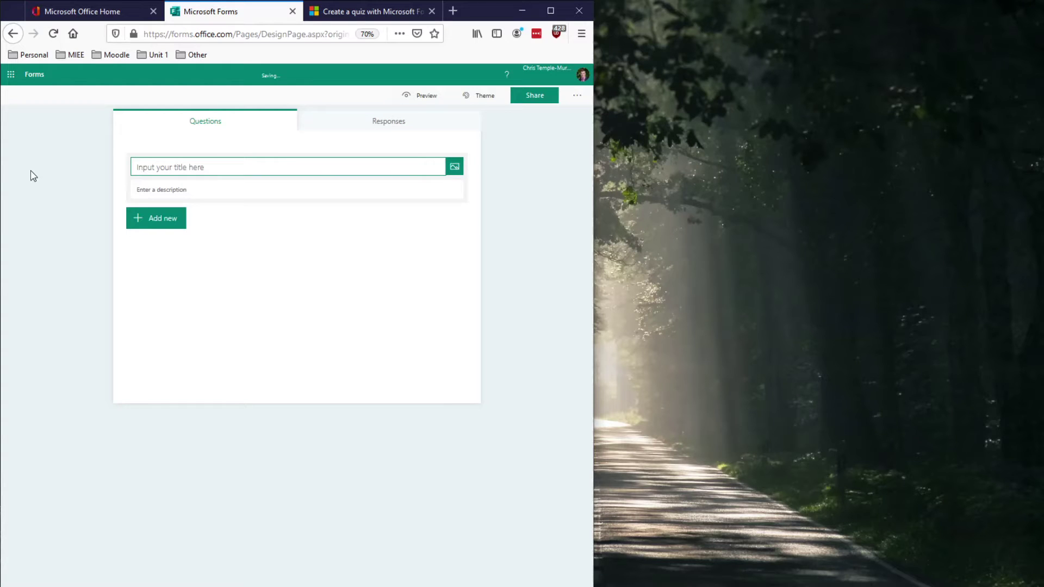
pyautogui.write('Your Family - A')
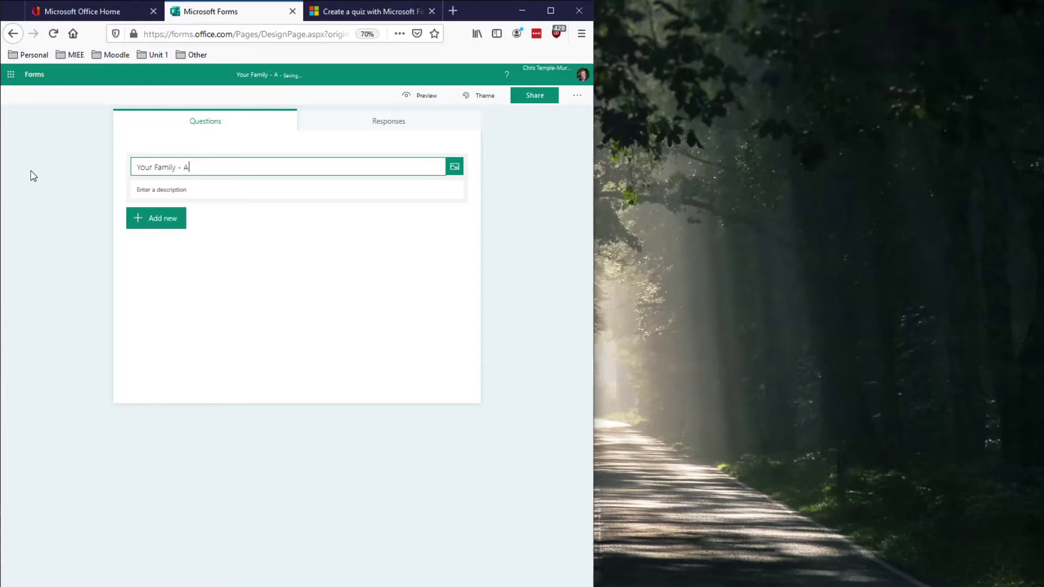
pyautogui.write(' survey for Year 7')
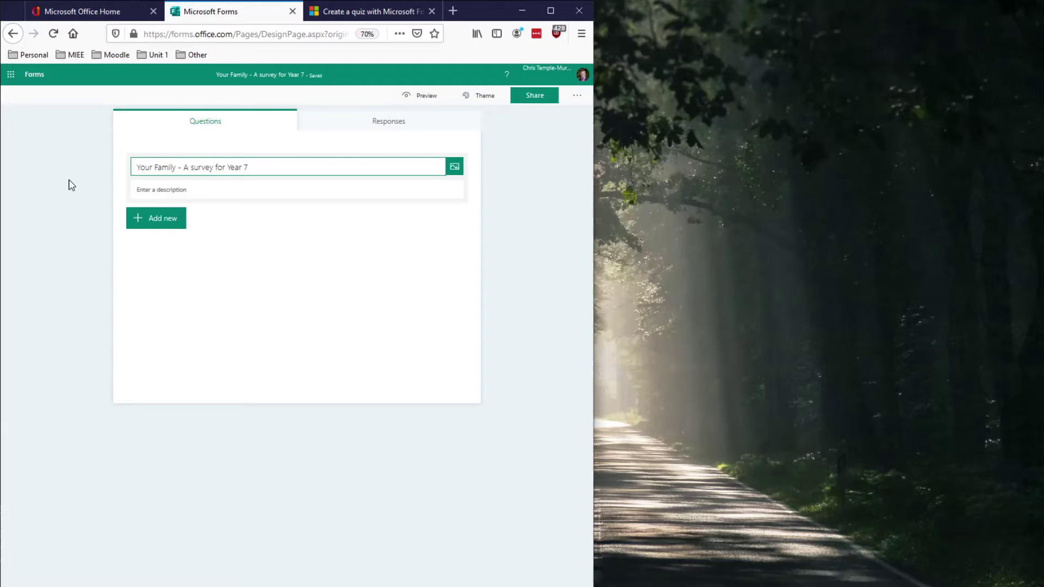
pyautogui.click(57, 197)
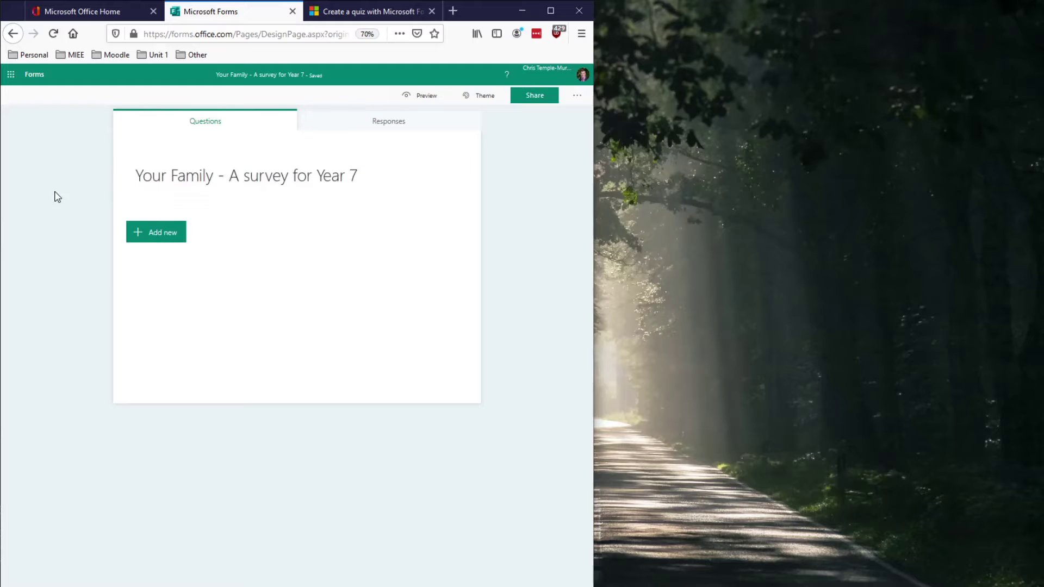
# - Add an image to the form title by searching Bing for "family cartoon" and inserting the four-person stick-figure family
pyautogui.click(400, 201)
pyautogui.click(455, 168)
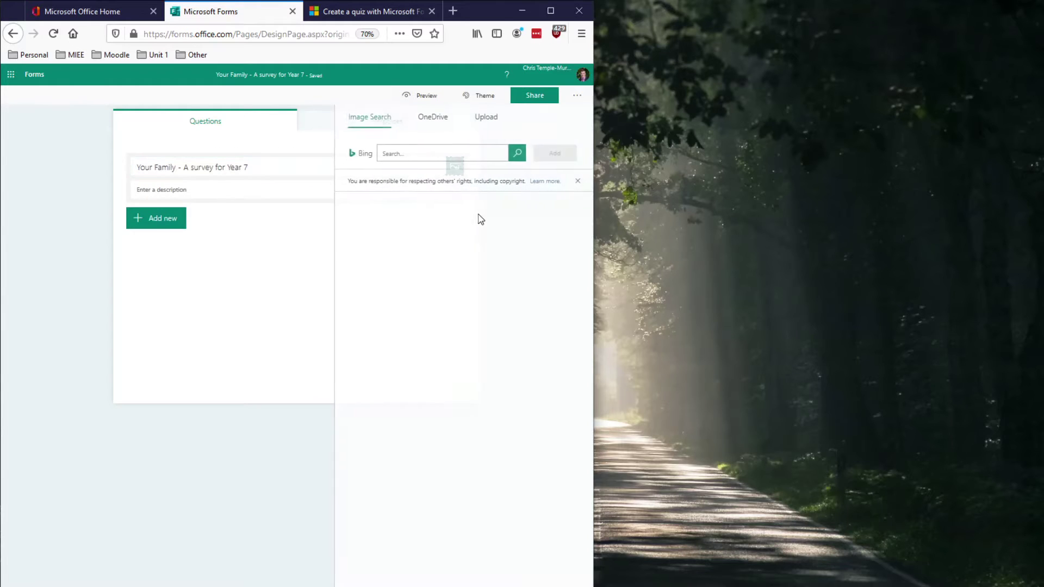
pyautogui.click(419, 157)
pyautogui.write('family')
pyautogui.press('Return')
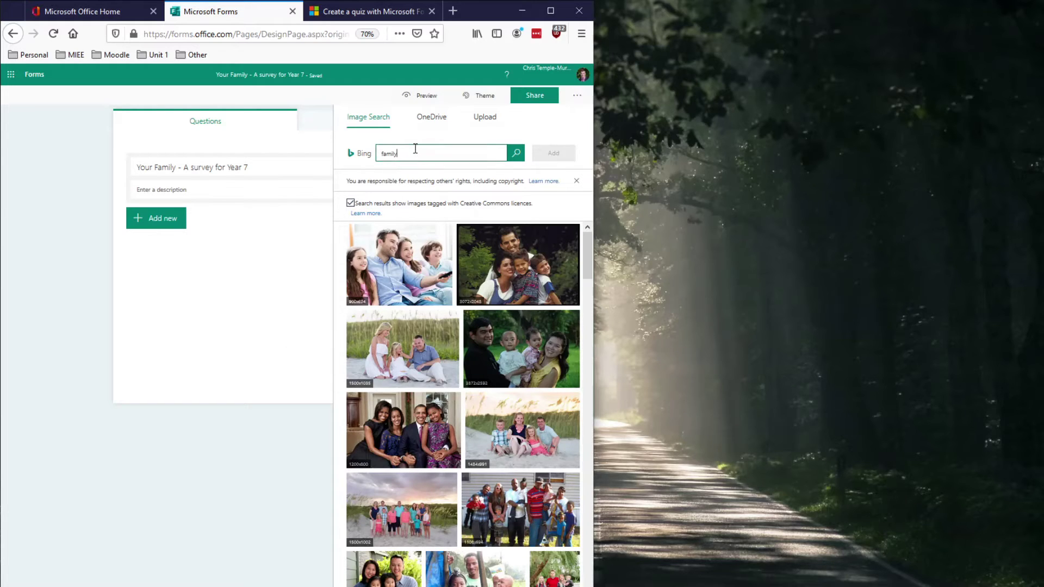
pyautogui.write('cartoon')
pyautogui.press('Return')
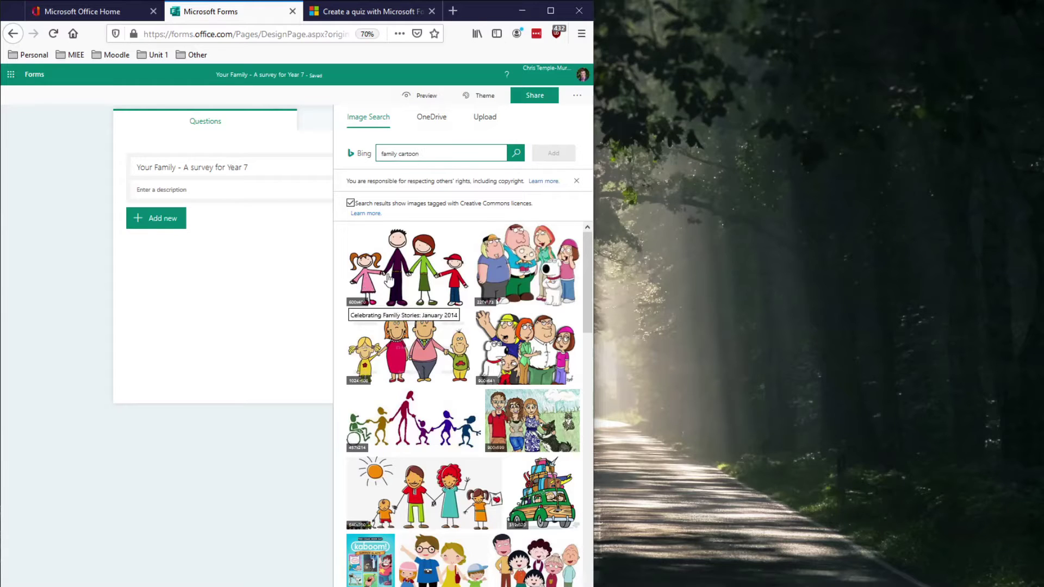
pyautogui.click(412, 273)
pyautogui.click(547, 155)
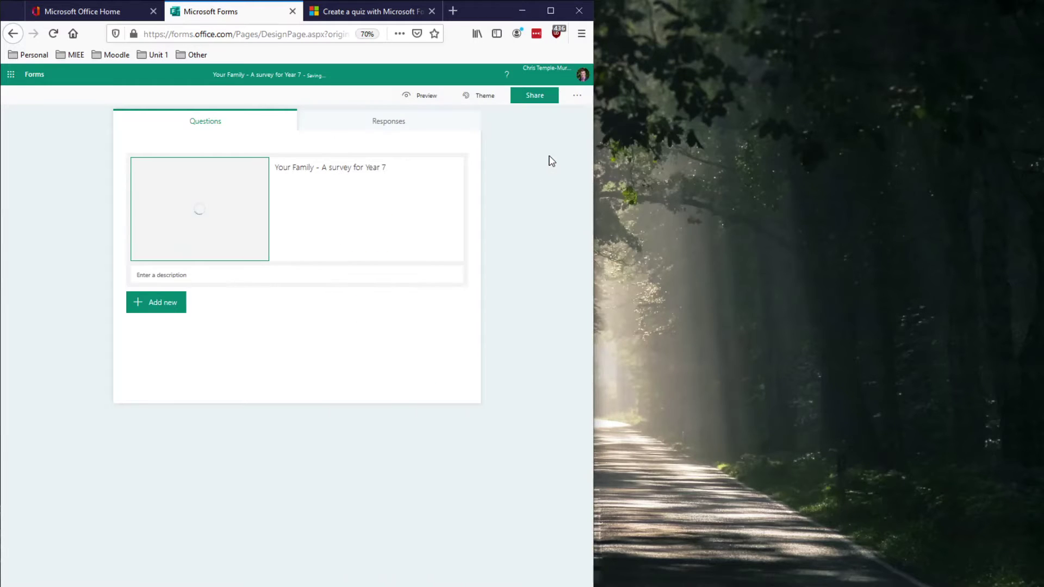
# - Apply the snowboarder winter-mountain theme to the form
pyautogui.click(478, 100)
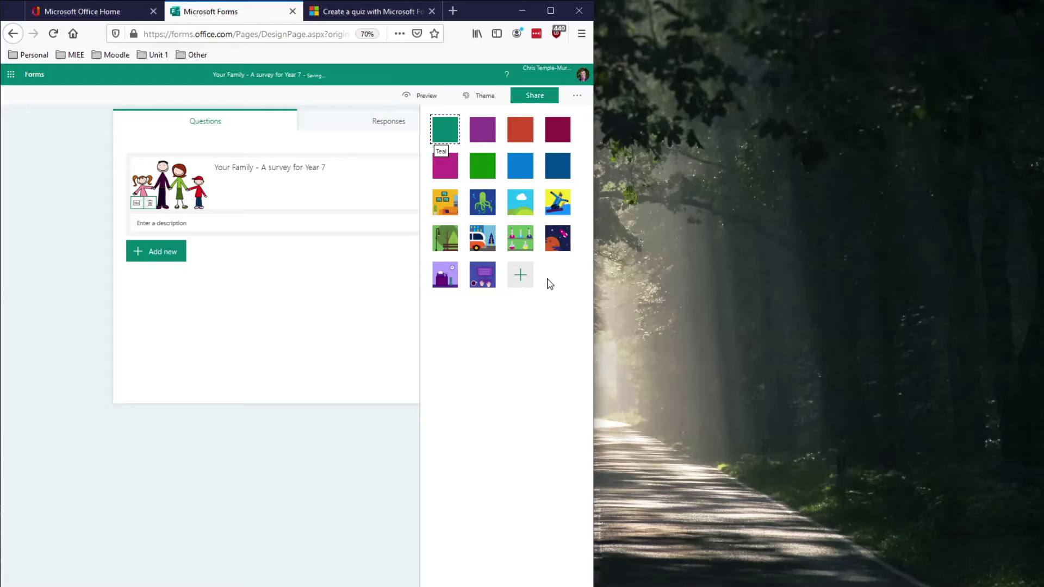
pyautogui.click(559, 209)
pyautogui.click(152, 480)
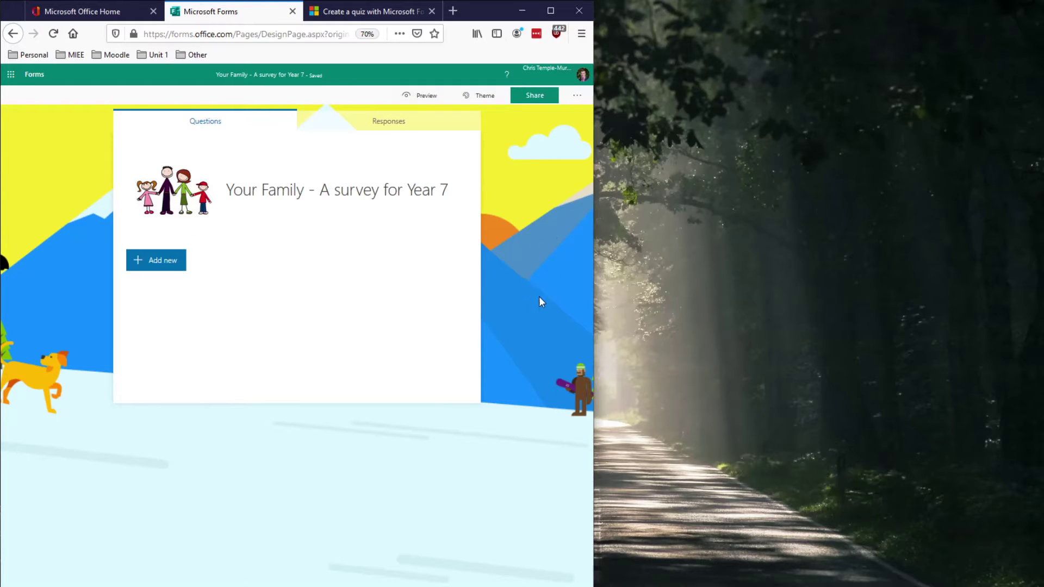
# - Add a required choice question "How old are you?" with the options 11 and 12
pyautogui.click(158, 263)
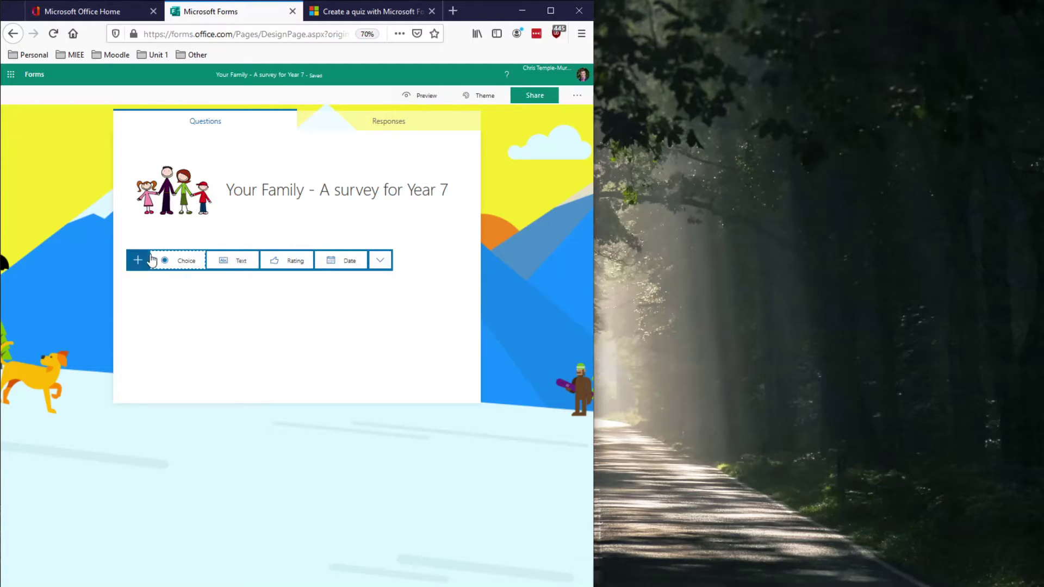
pyautogui.click(185, 262)
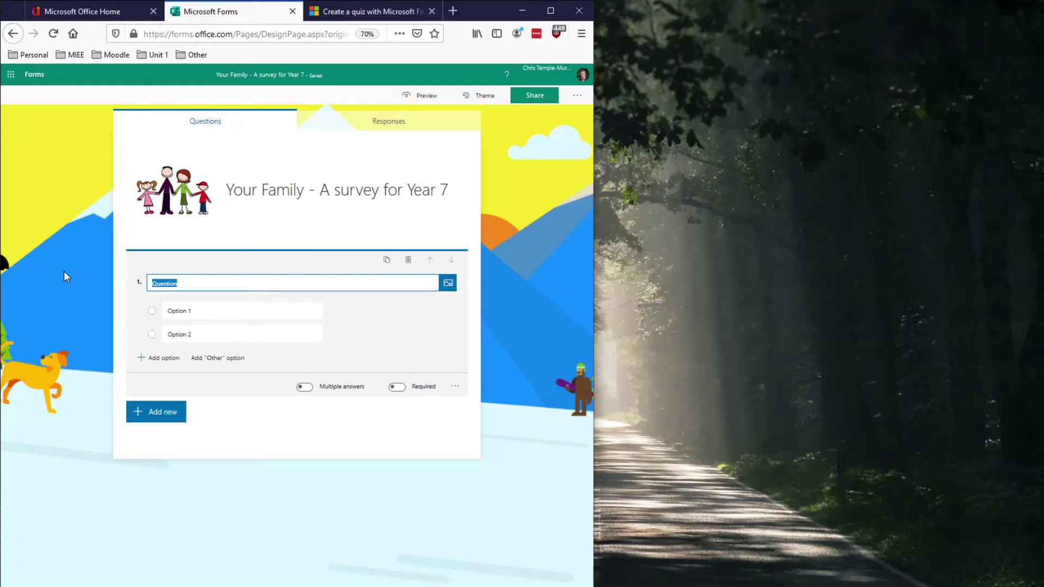
pyautogui.write('How old are you?')
pyautogui.press('Tab')
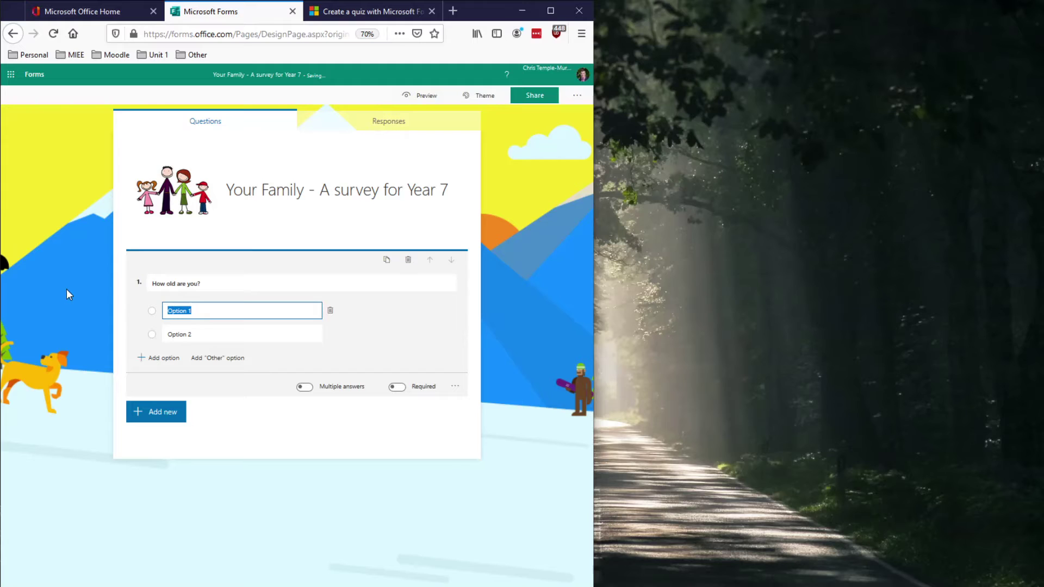
pyautogui.write('11')
pyautogui.press('Tab')
pyautogui.write('1')
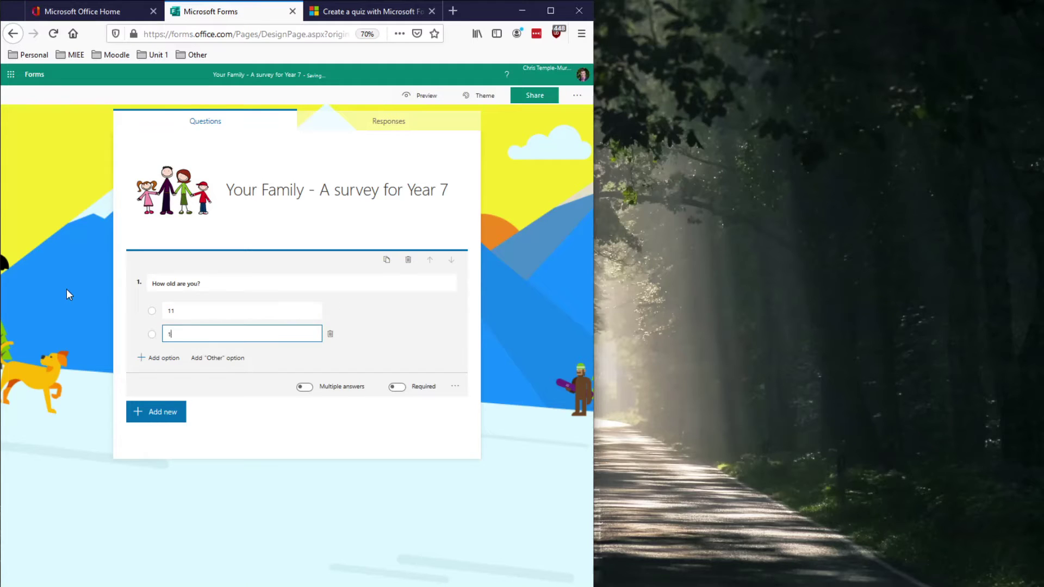
pyautogui.write('2')
pyautogui.press('Tab')
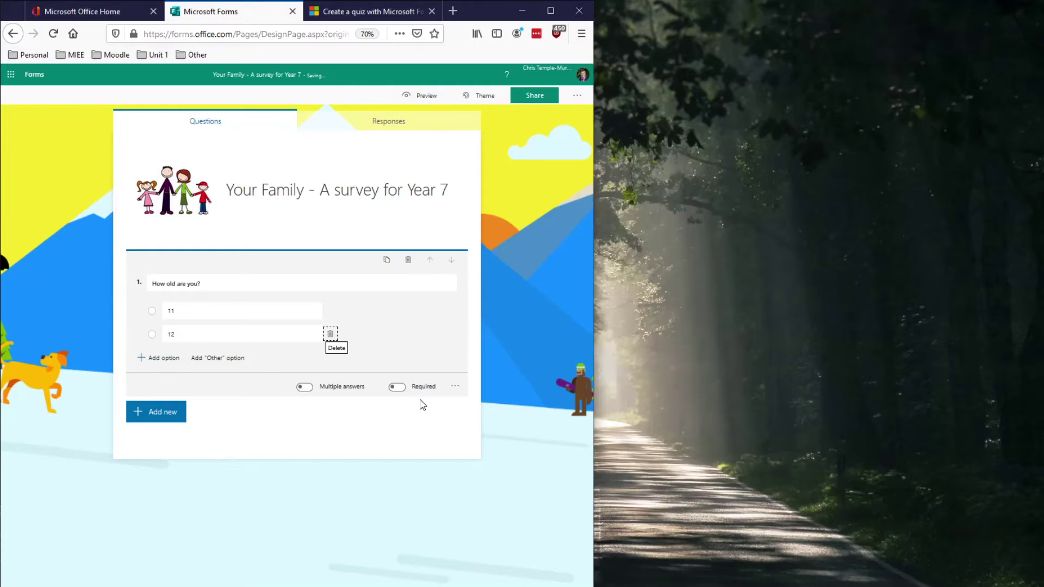
pyautogui.click(402, 388)
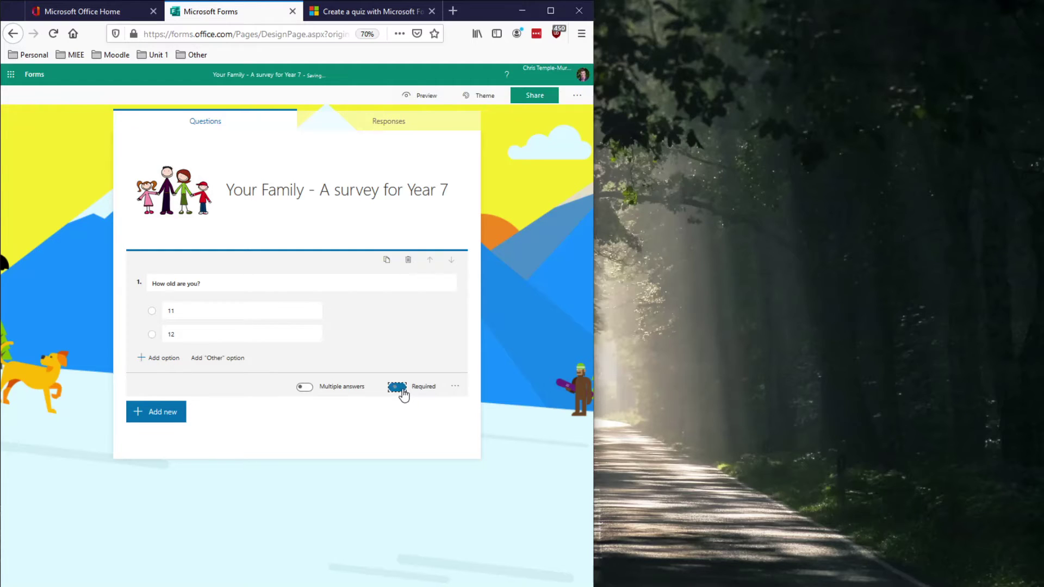
# - Add a second choice question reading "How far do you live from school?"
pyautogui.click(152, 417)
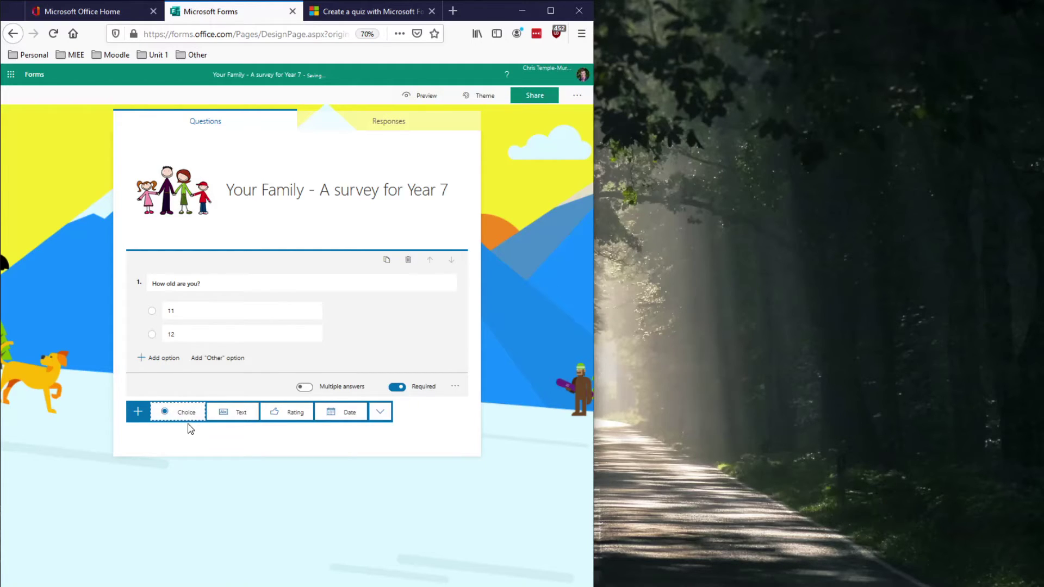
pyautogui.click(186, 412)
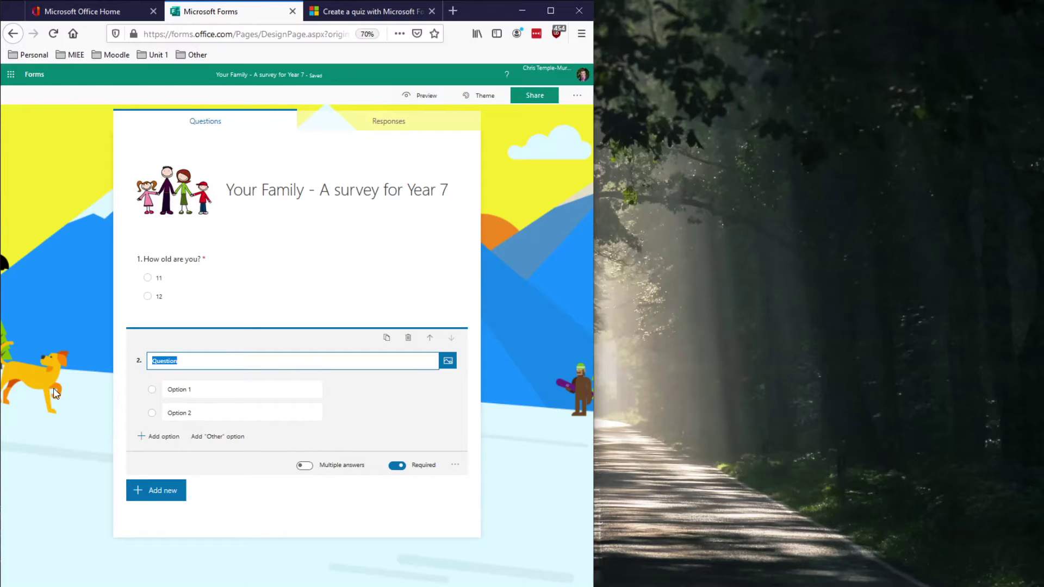
pyautogui.write('How far do yo')
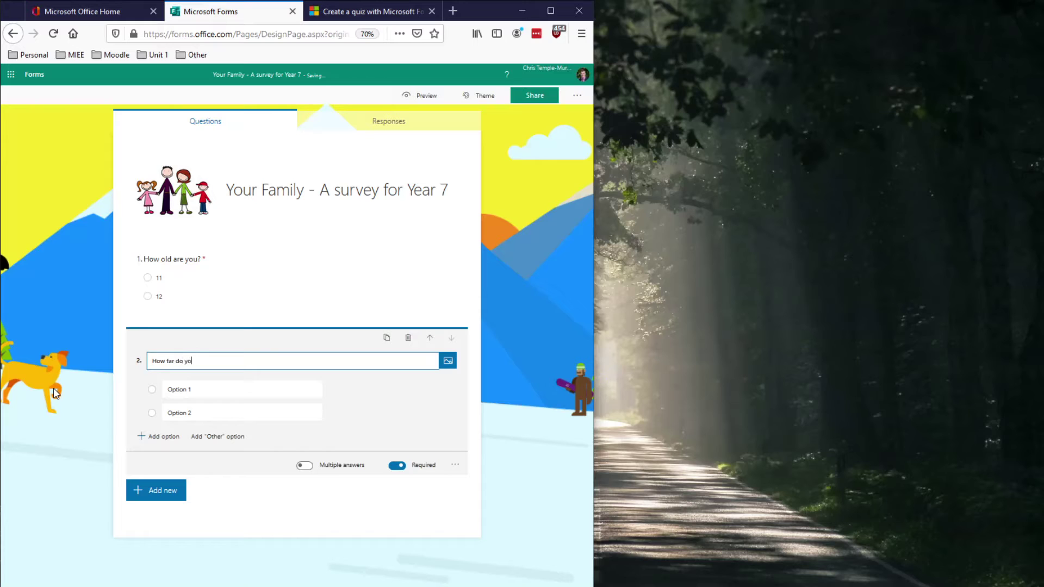
pyautogui.write('u live from school?')
# - Fill in the first three answer options of the school-distance question as "5 minutes", "10 minutes" and "20 minutes"
pyautogui.click(201, 390)
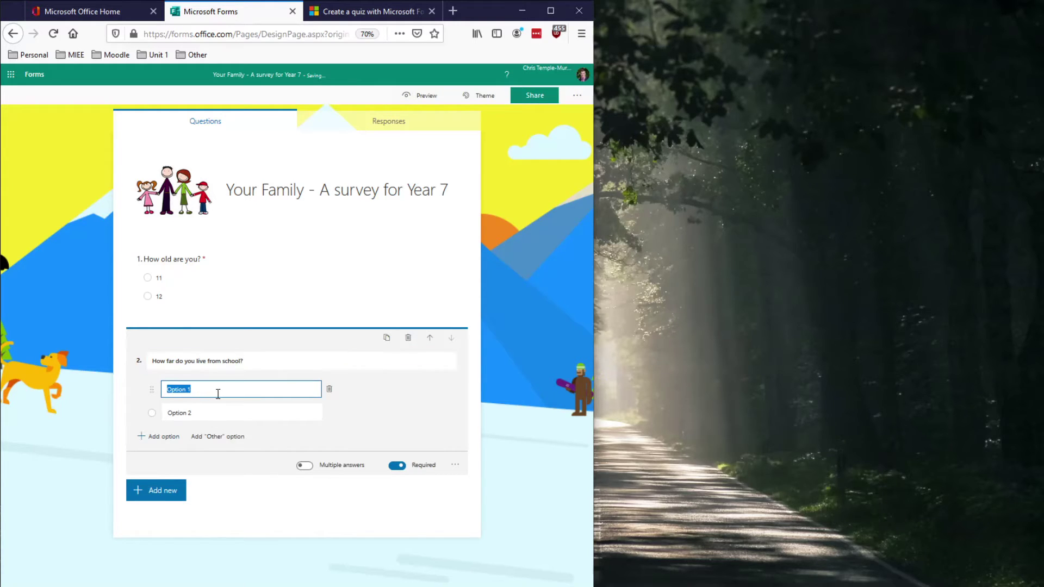
pyautogui.write('5 minutes')
pyautogui.press('Return')
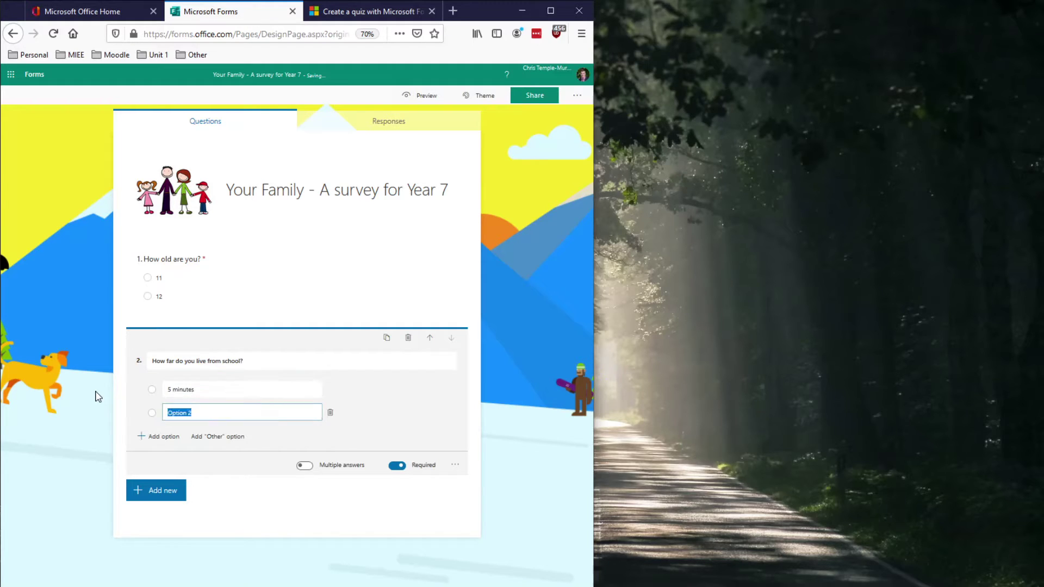
pyautogui.press('Return')
pyautogui.hotkey('shift', 'Tab')
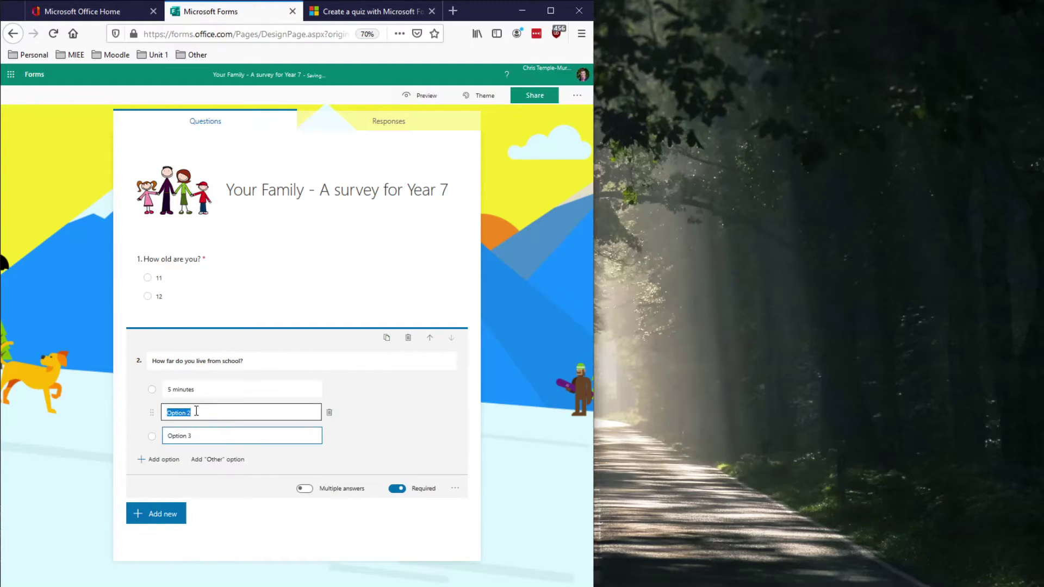
pyautogui.write('10 minut')
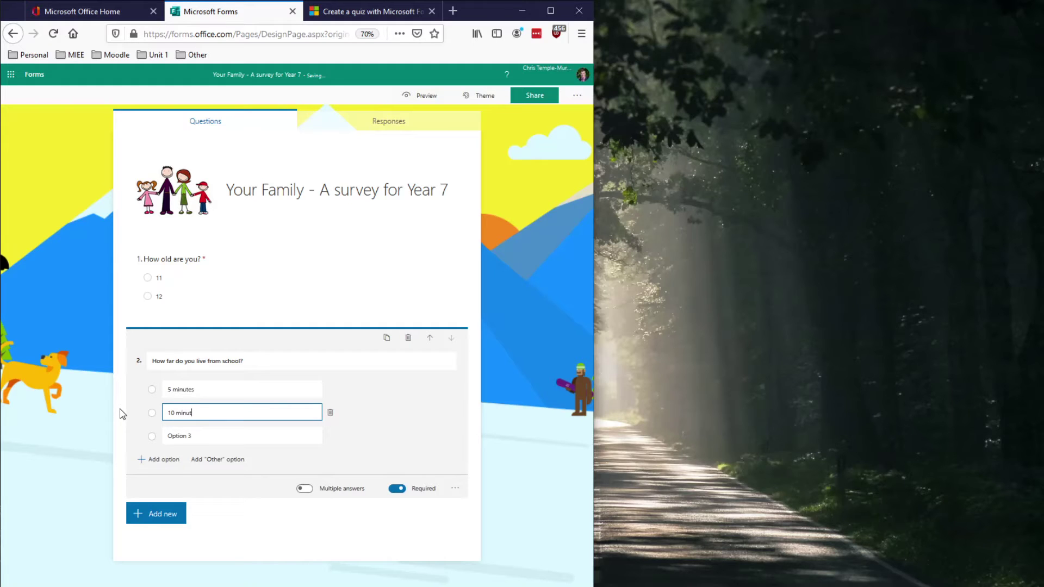
pyautogui.write('es')
pyautogui.click(214, 435)
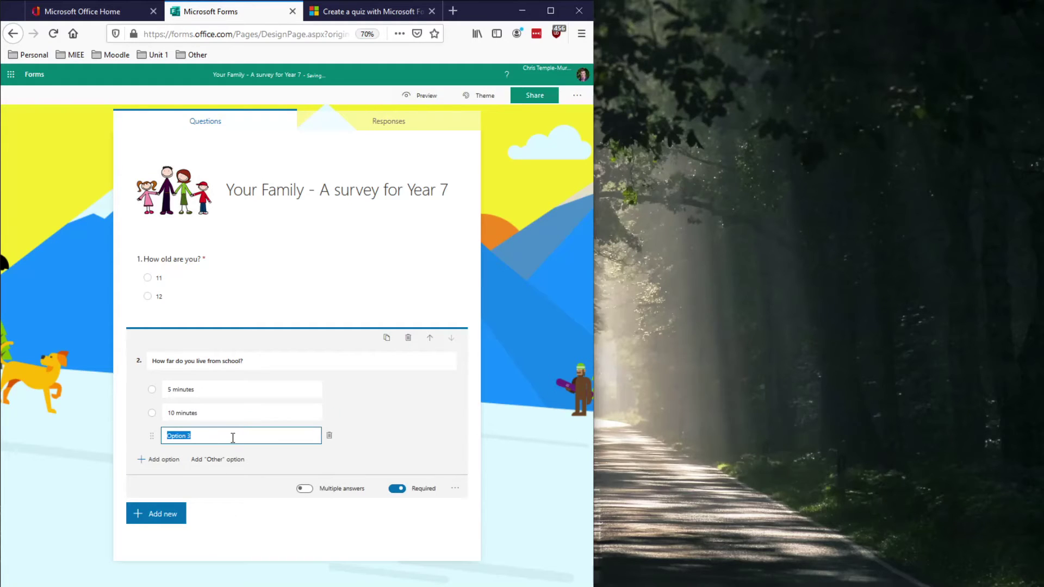
pyautogui.write('20 minutes')
# - Add the options "30 minutes" and "Over 30 minutes" to the school-distance question and finish editing it
pyautogui.click(171, 459)
pyautogui.write('30 mins')
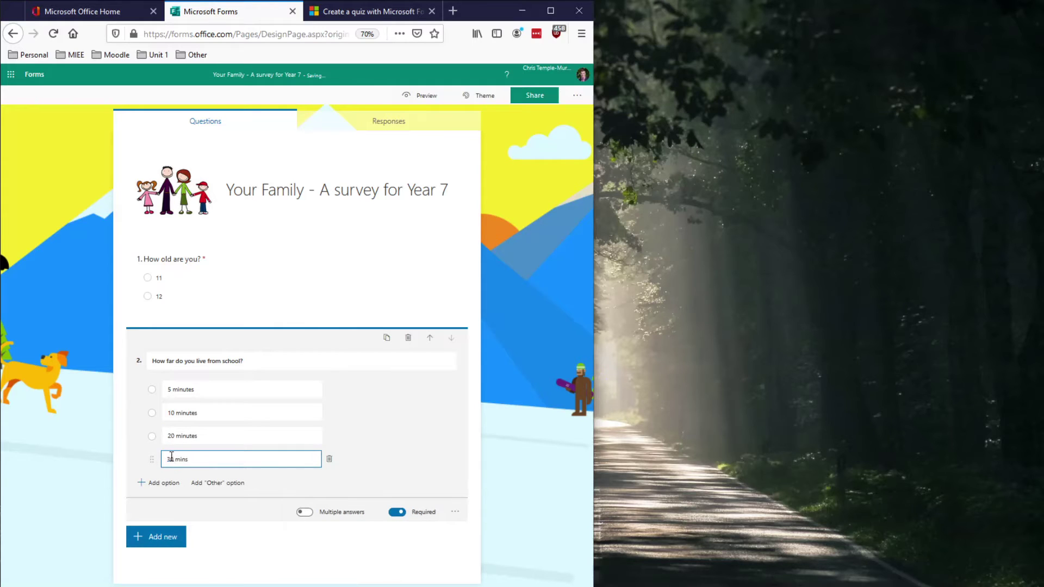
pyautogui.press('BackSpace')
pyautogui.write('utes')
pyautogui.click(166, 483)
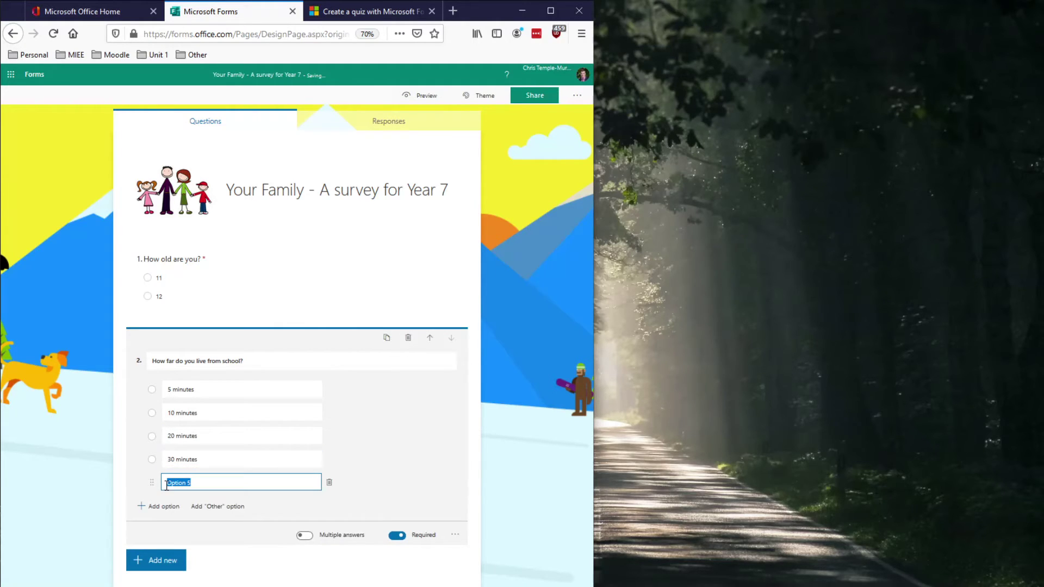
pyautogui.write('Over 30 minutes')
pyautogui.click(80, 435)
# - Add a choice question "Do you have a sister?" using the suggested options Yes and No
pyautogui.click(155, 472)
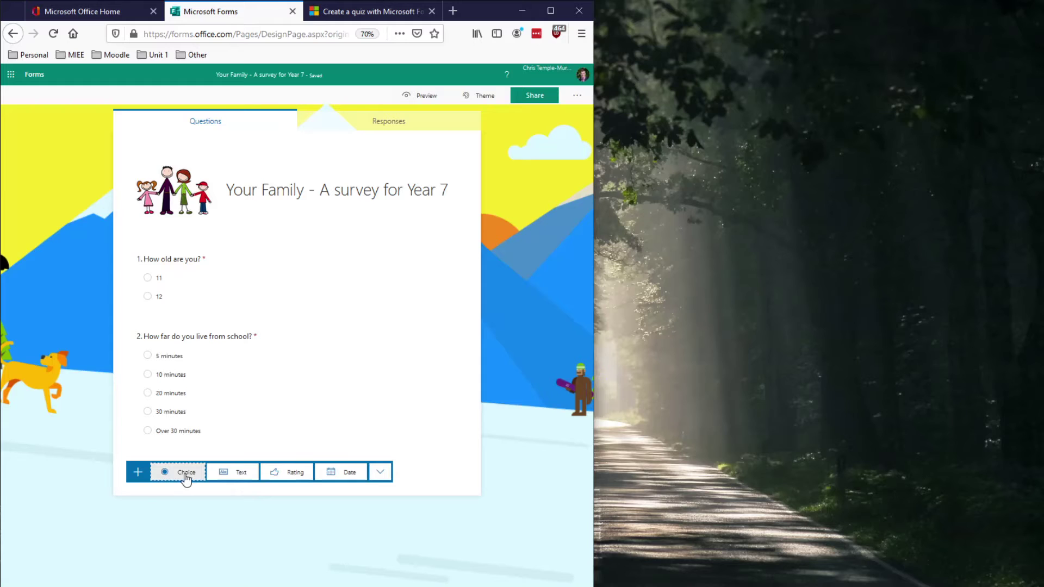
pyautogui.click(185, 473)
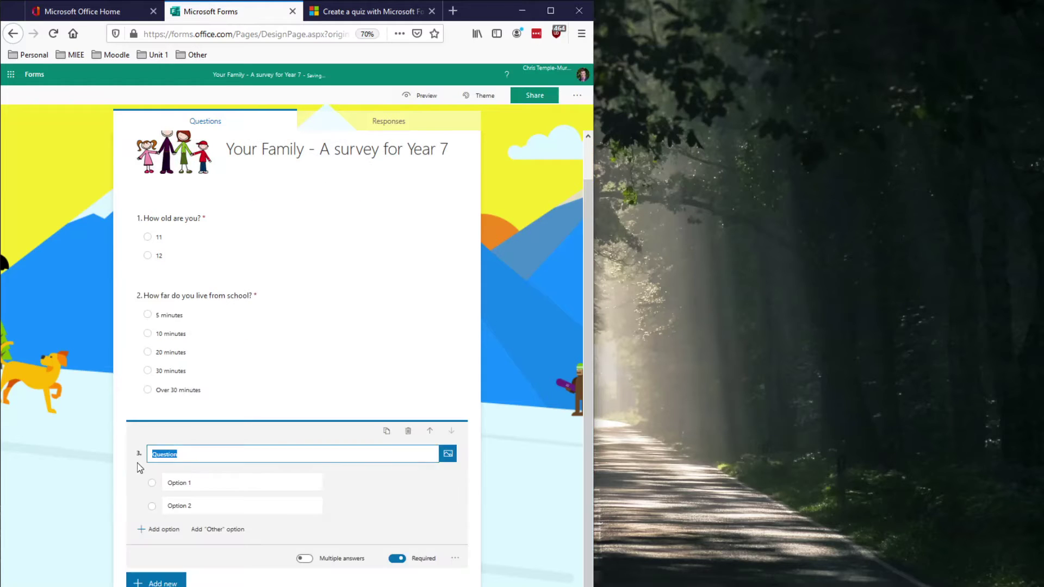
pyautogui.write('Do you')
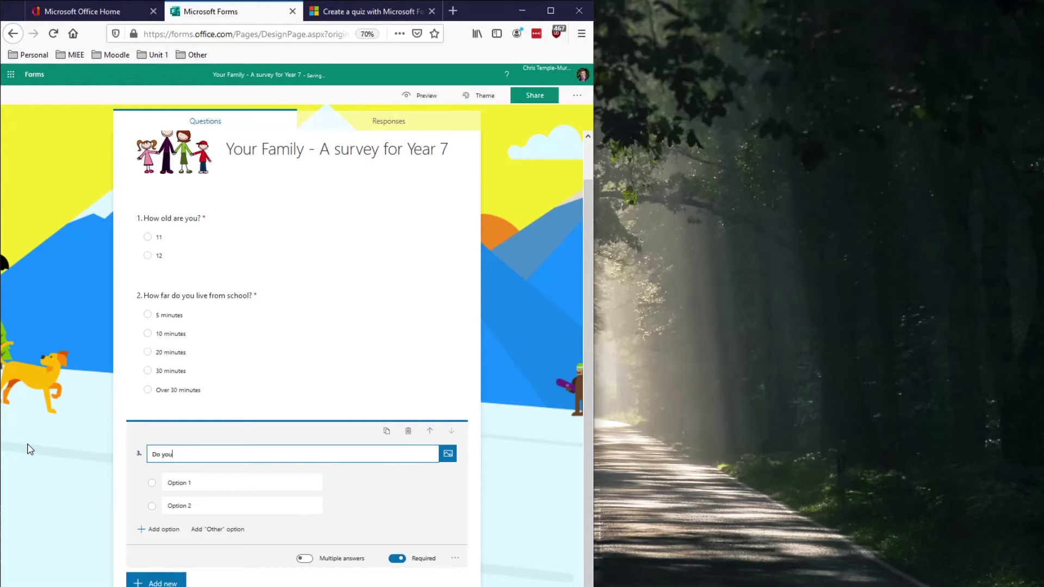
pyautogui.write(' have a sister?')
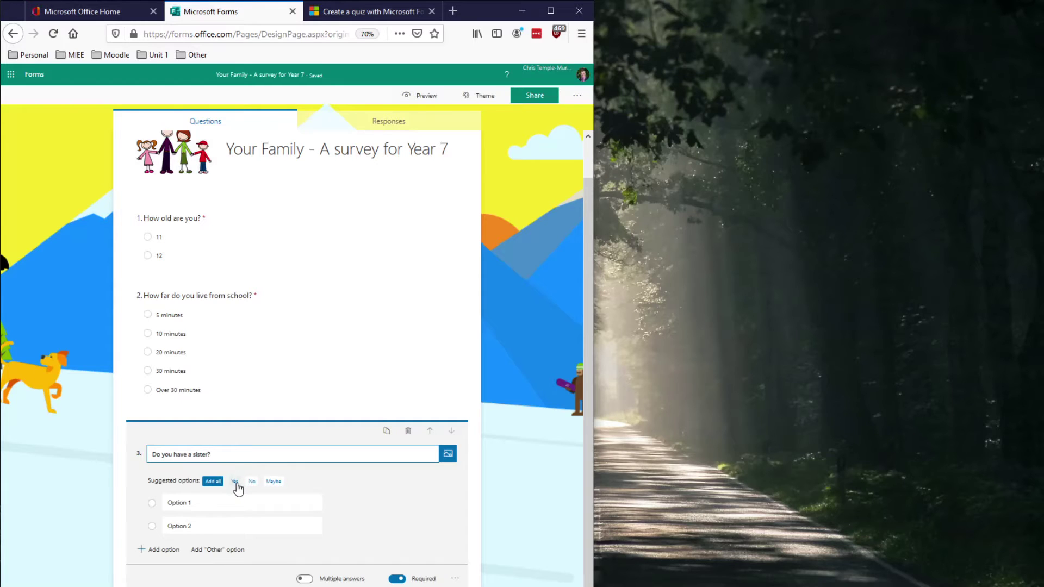
pyautogui.click(234, 482)
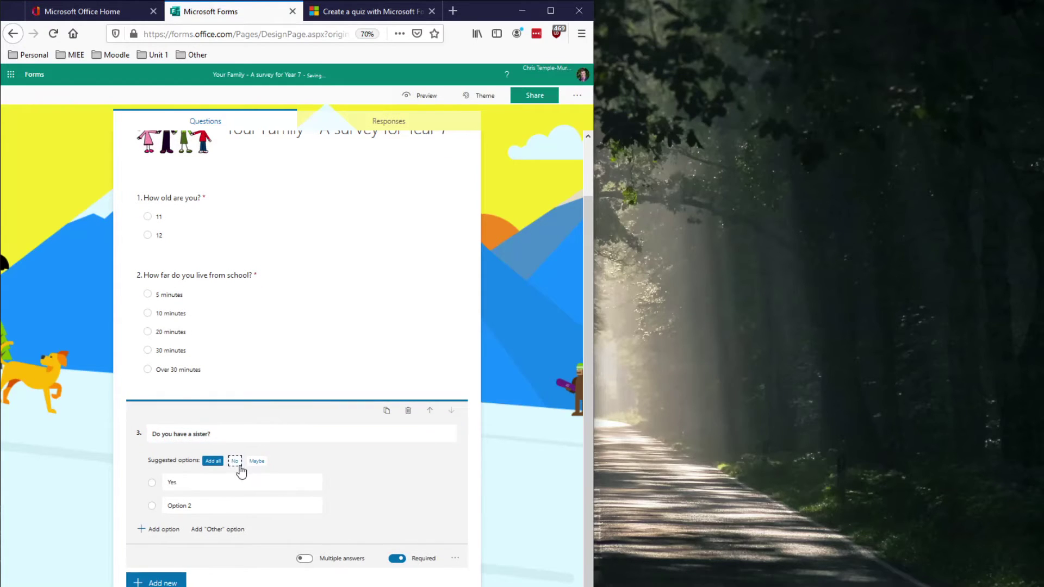
pyautogui.click(234, 461)
# - Add a choice question "Does your sister attend this school?" using the suggested options Yes and No
pyautogui.click(169, 582)
pyautogui.click(163, 582)
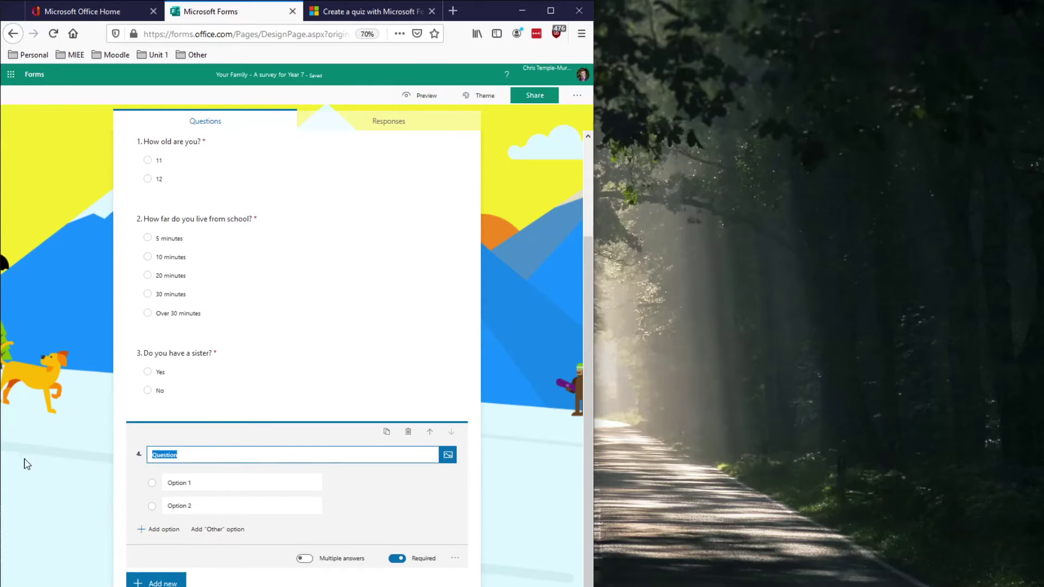
pyautogui.write('Do they attend')
pyautogui.hotkey('ctrl', 'a')
pyautogui.write('Does')
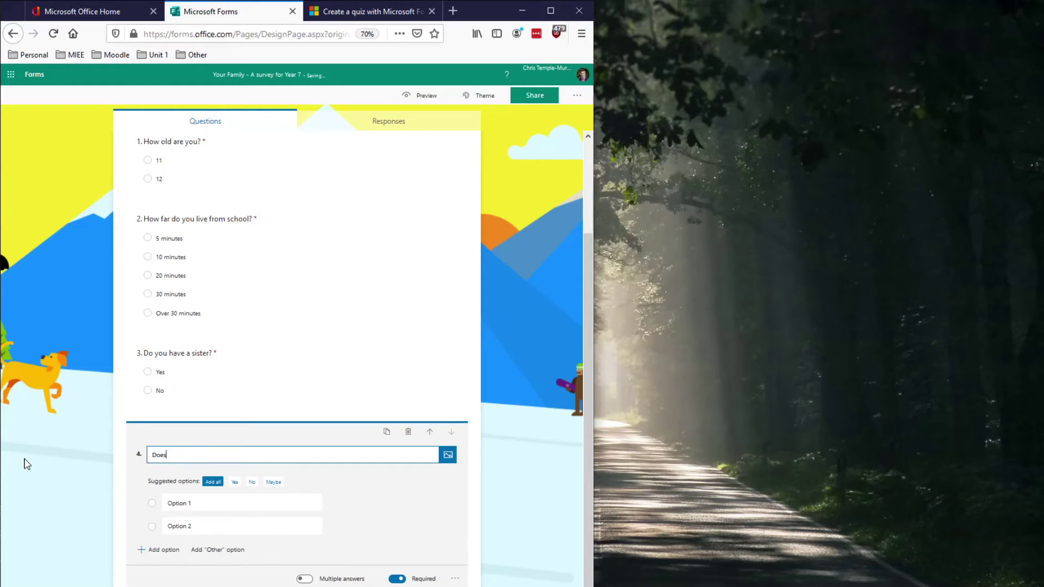
pyautogui.write(' your sister attend this school?')
pyautogui.click(234, 484)
pyautogui.click(233, 483)
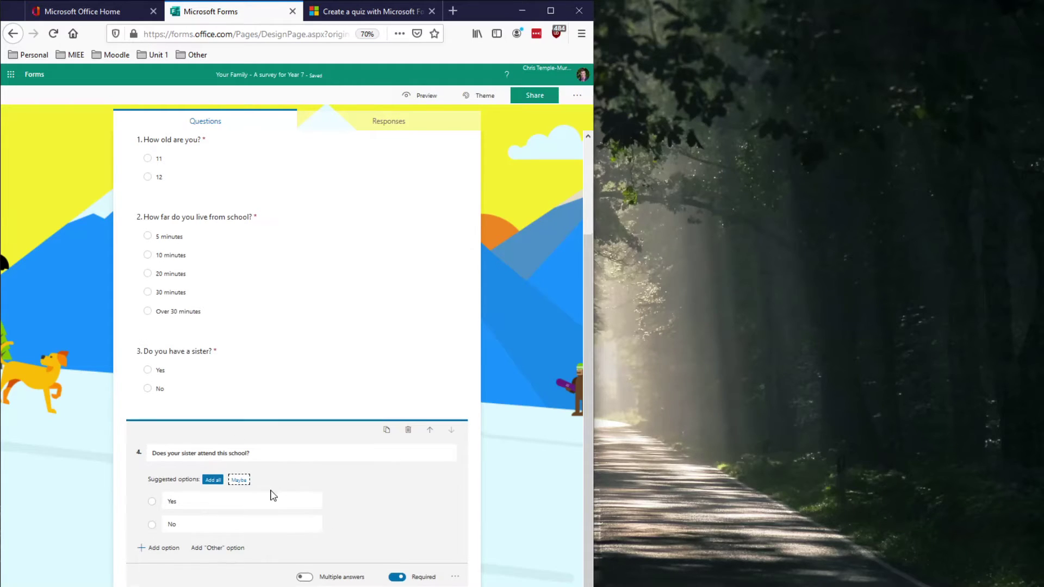
# - Add a choice question "Do you have a brother?" using the suggested options Yes and No
pyautogui.scroll(-1, 273, 495)
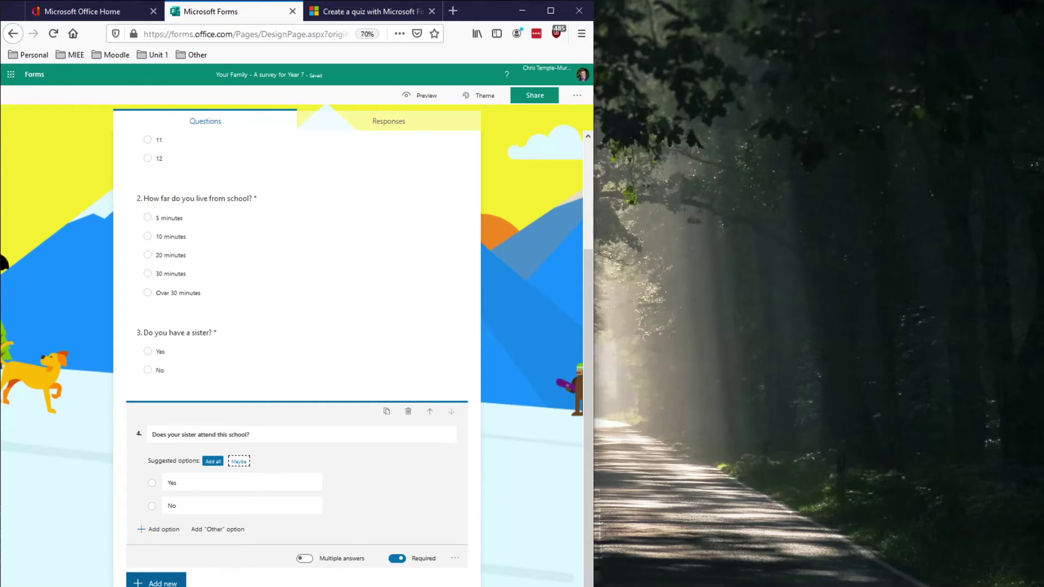
pyautogui.click(156, 582)
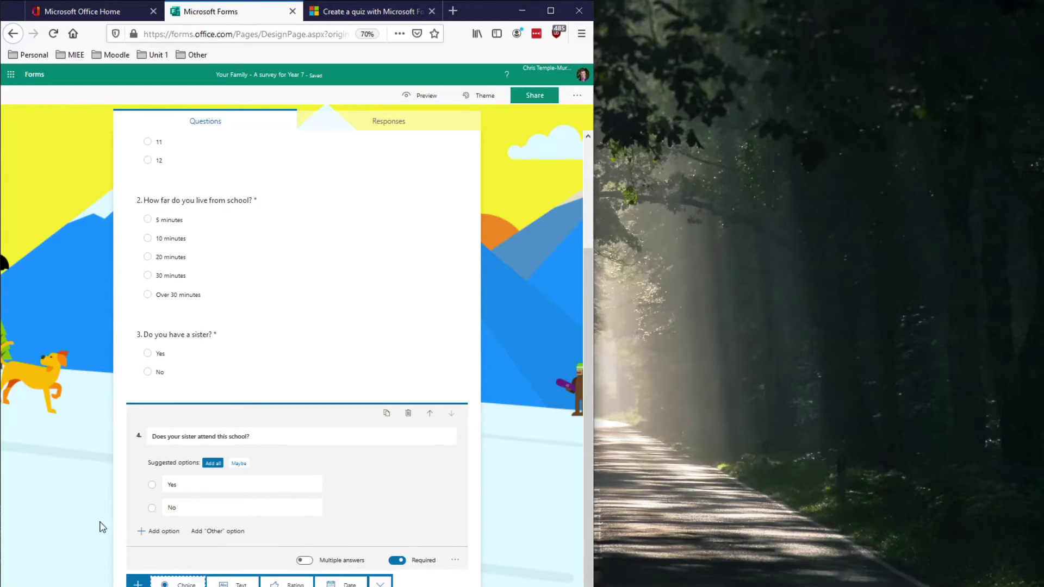
pyautogui.click(178, 584)
pyautogui.write('Do')
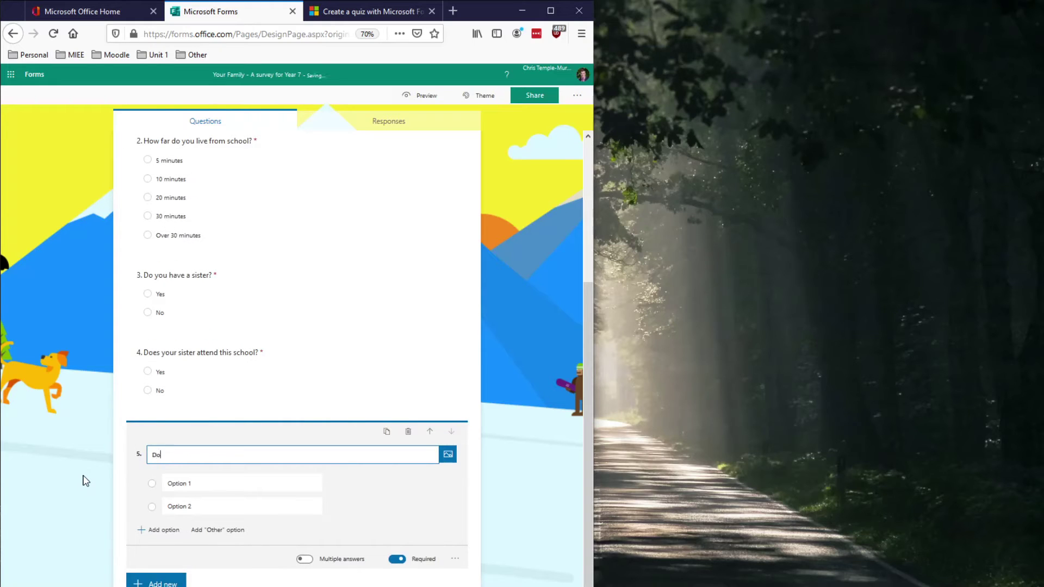
pyautogui.write(' you have a br')
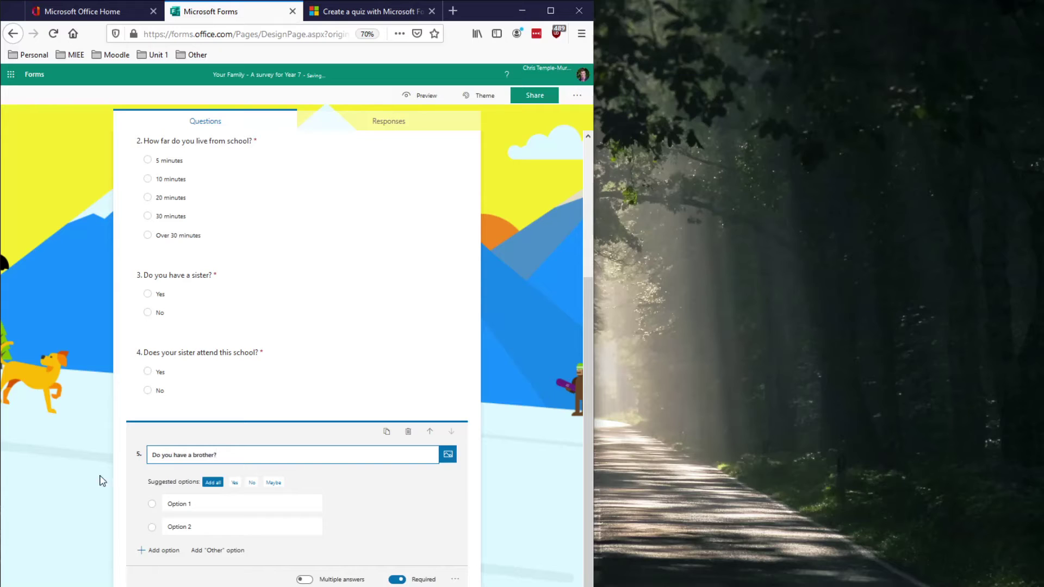
pyautogui.click(234, 483)
pyautogui.click(236, 483)
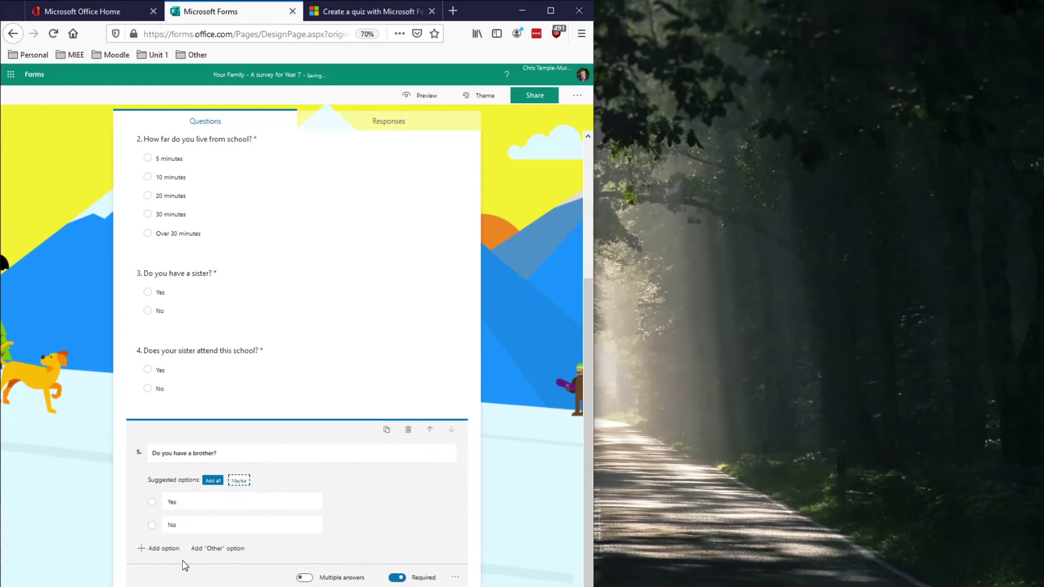
# - Add a choice question "Does your brother attend this school?" with the default answer options
pyautogui.scroll(-1, 185, 566)
pyautogui.click(169, 580)
pyautogui.click(163, 581)
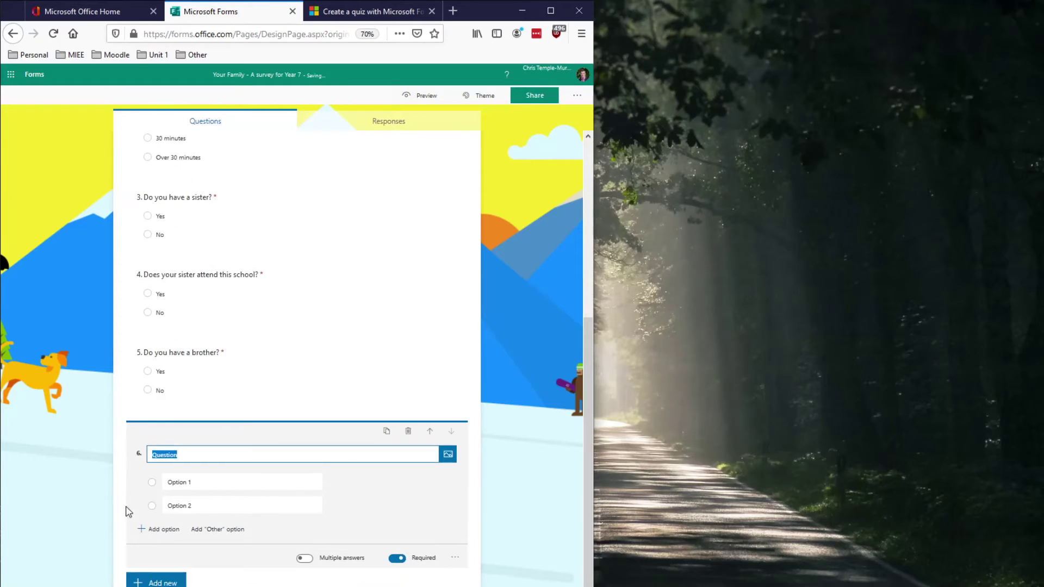
pyautogui.write('D')
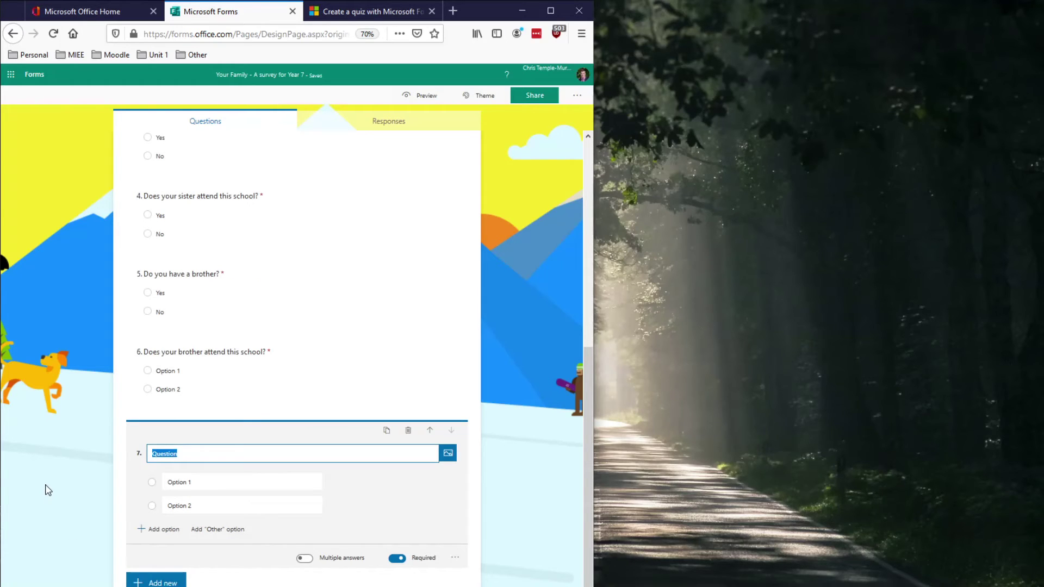
# - Add a choice question "Do you have any pets?" using the suggested options Yes and No, and finish editing it
pyautogui.write('Do you have an')
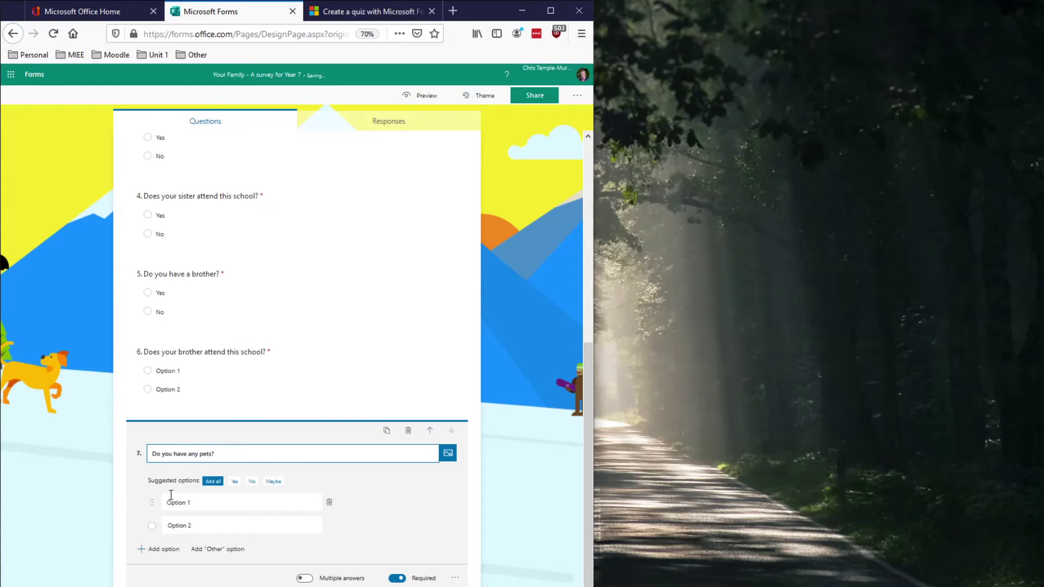
pyautogui.click(234, 481)
pyautogui.click(235, 481)
pyautogui.click(98, 506)
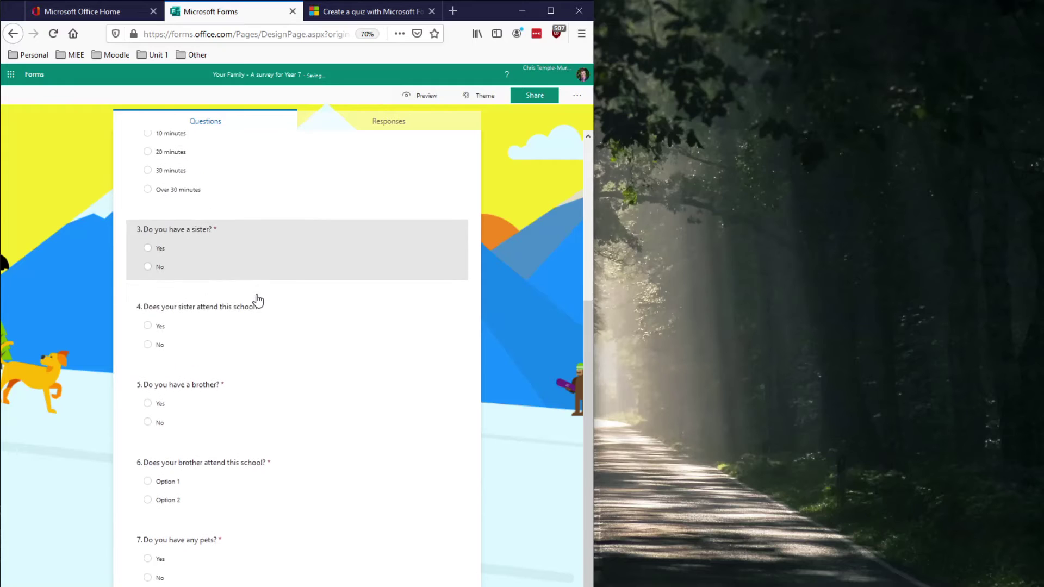
# - Open the branching options from the question "Does your sister attend this school?"
pyautogui.scroll(3, 257, 298)
pyautogui.scroll(-2, 269, 340)
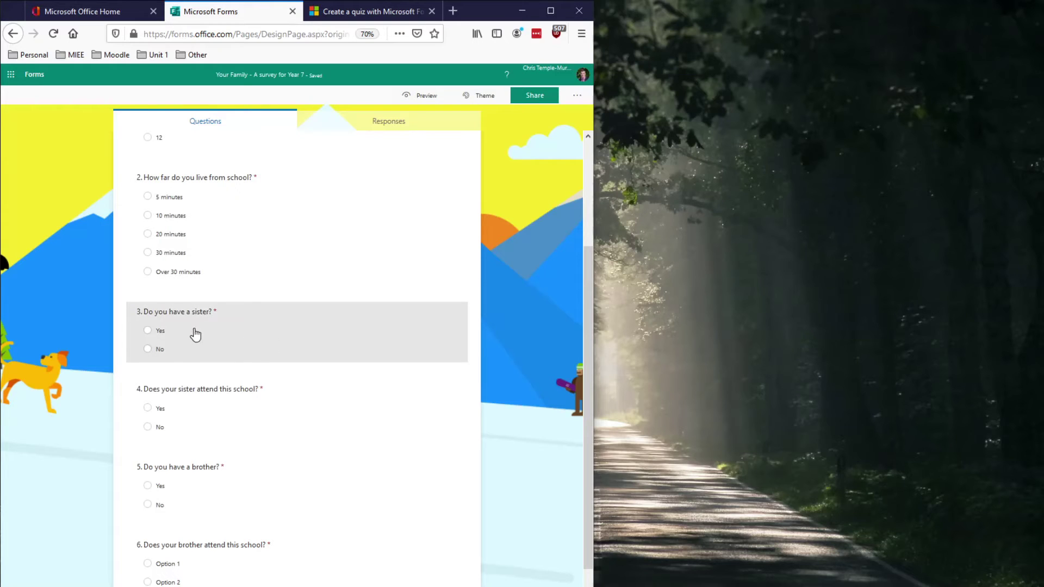
pyautogui.scroll(-1, 303, 380)
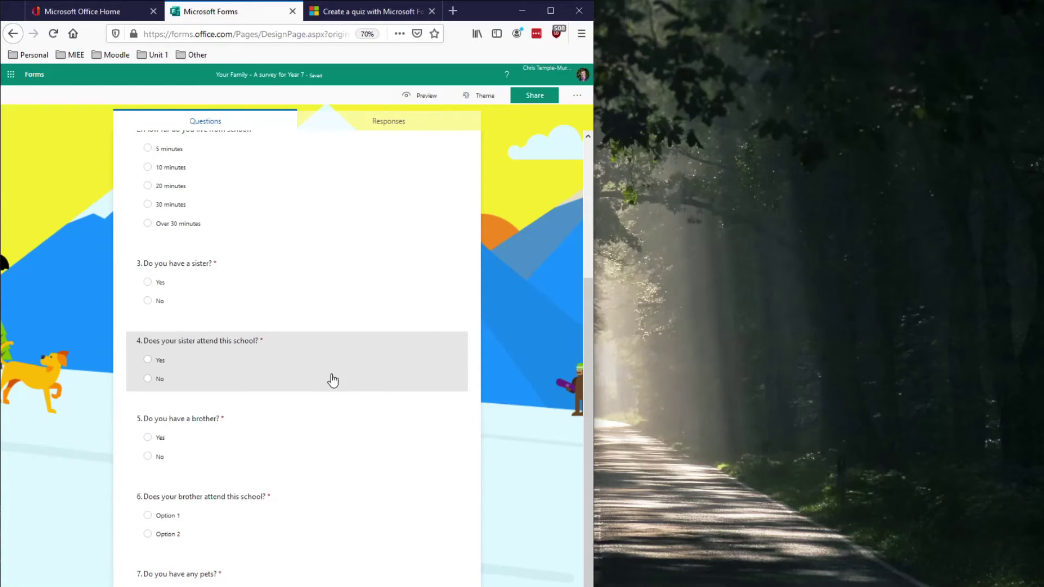
pyautogui.click(296, 360)
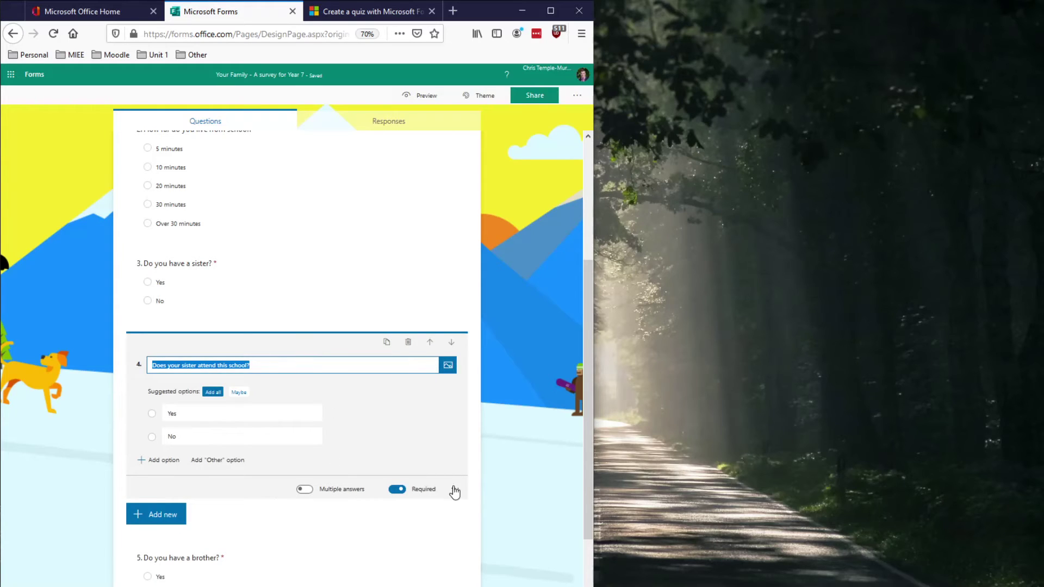
pyautogui.scroll(-3, 433, 430)
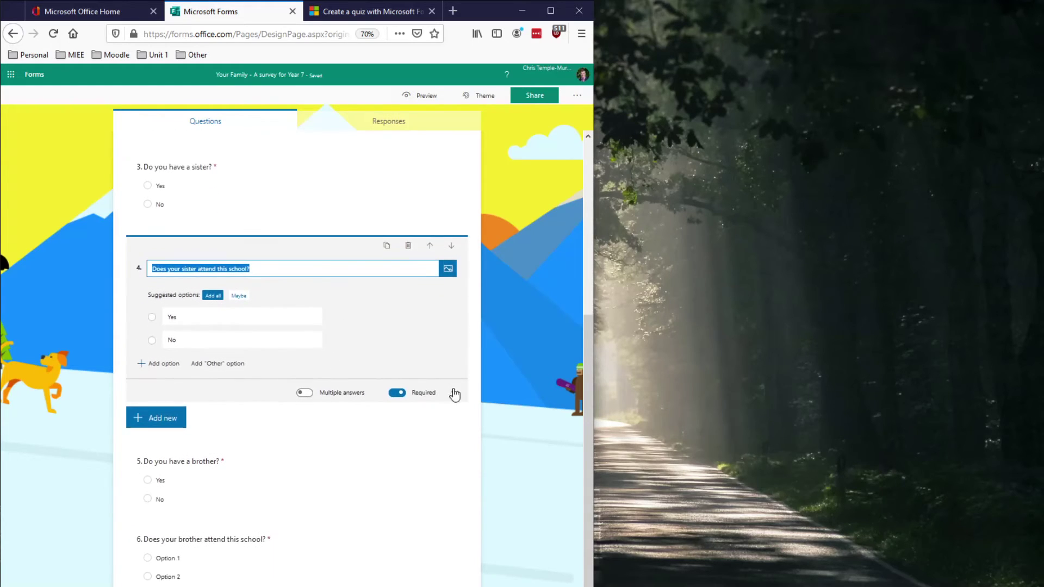
pyautogui.click(456, 393)
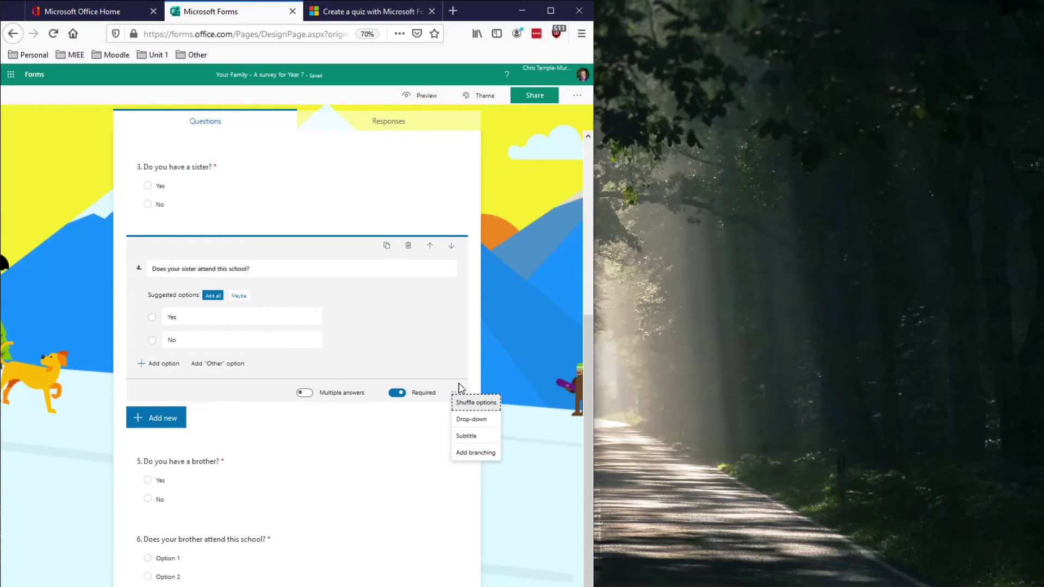
pyautogui.click(483, 453)
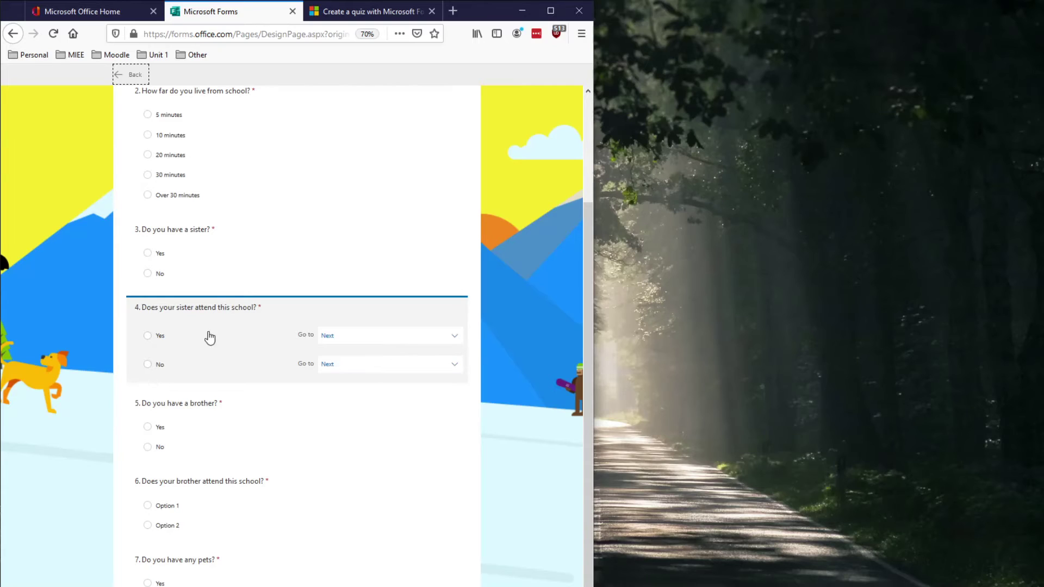
# - Branch both the Yes and No answers of "Does your sister attend this school?" to "5. Do you have a brother?"
pyautogui.click(334, 338)
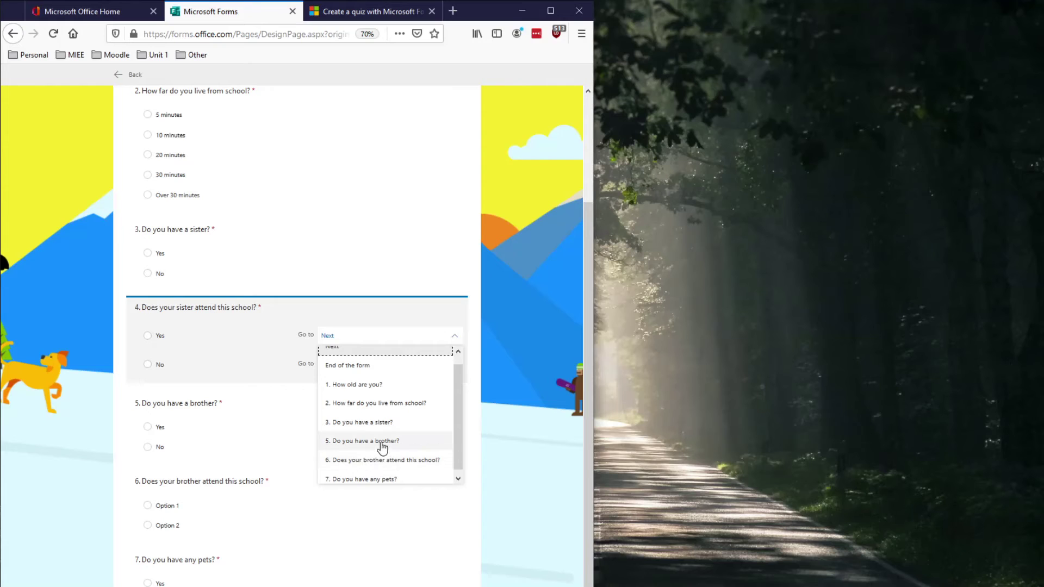
pyautogui.click(356, 441)
pyautogui.click(360, 369)
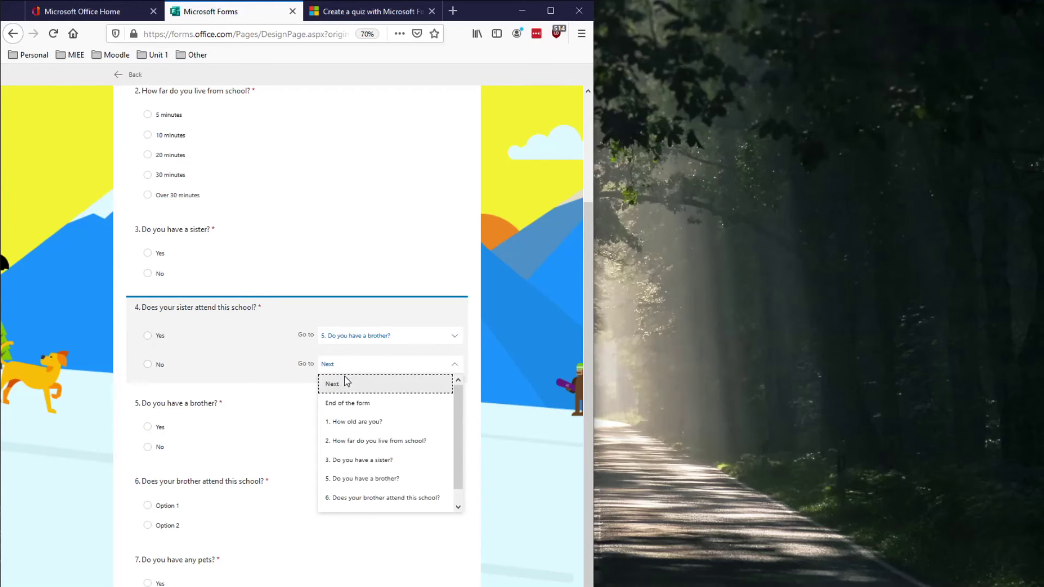
pyautogui.click(369, 476)
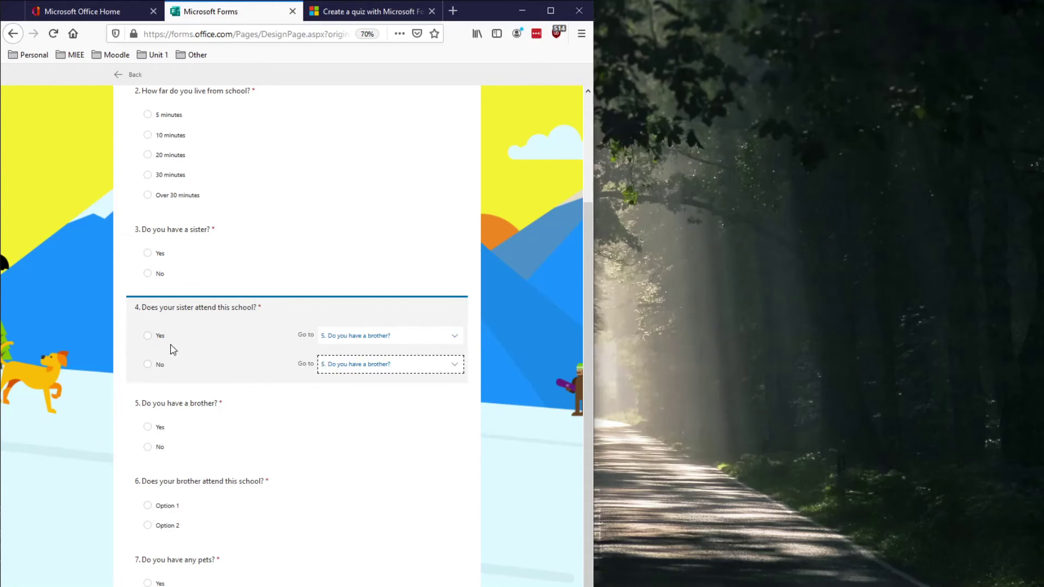
# - Branch "Do you have a sister?" so No goes to "5. Do you have a brother?" and Yes to "4. Does your sister attend this school?"
pyautogui.click(284, 249)
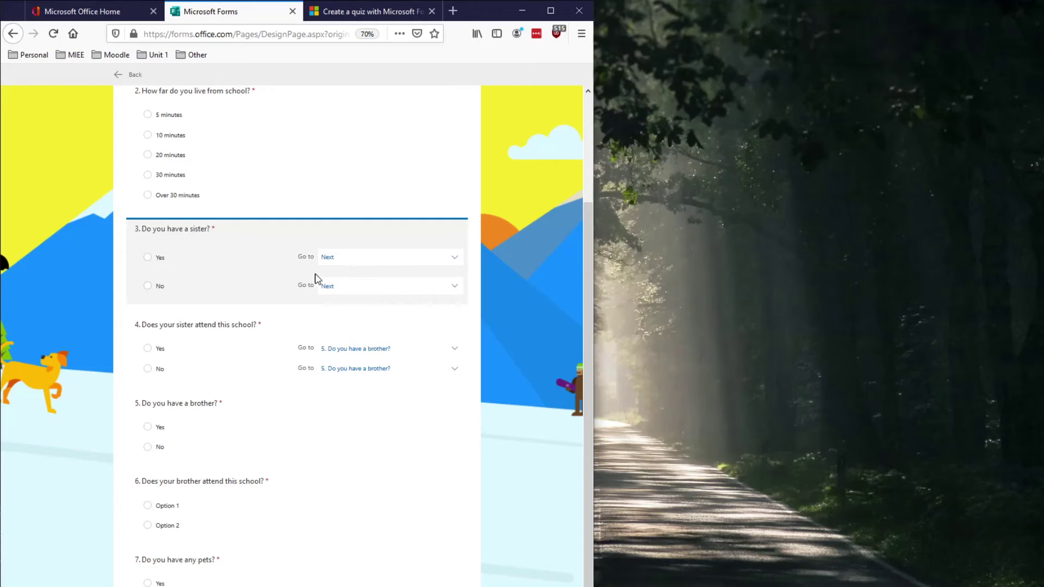
pyautogui.click(353, 288)
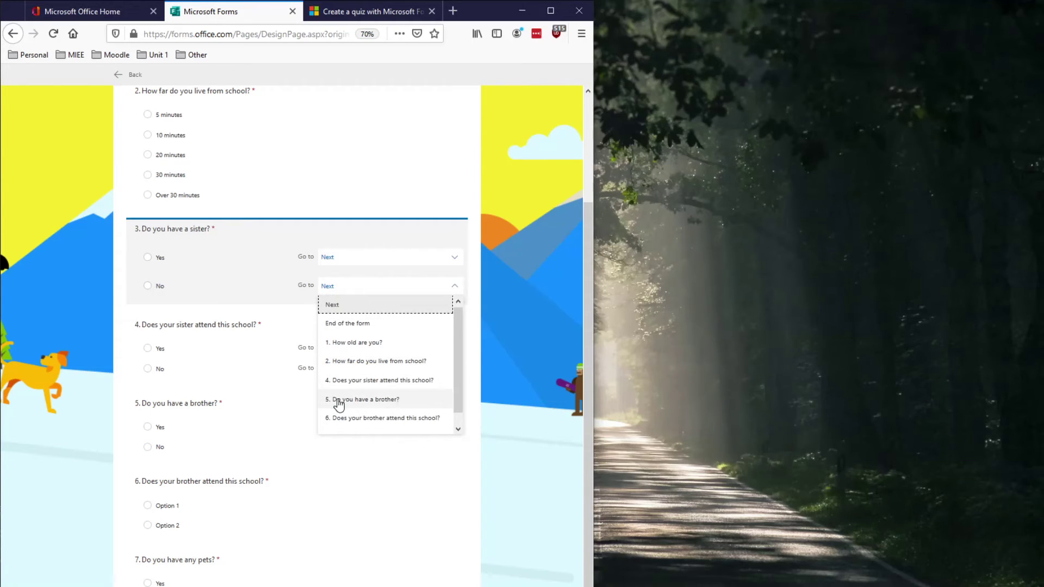
pyautogui.click(367, 402)
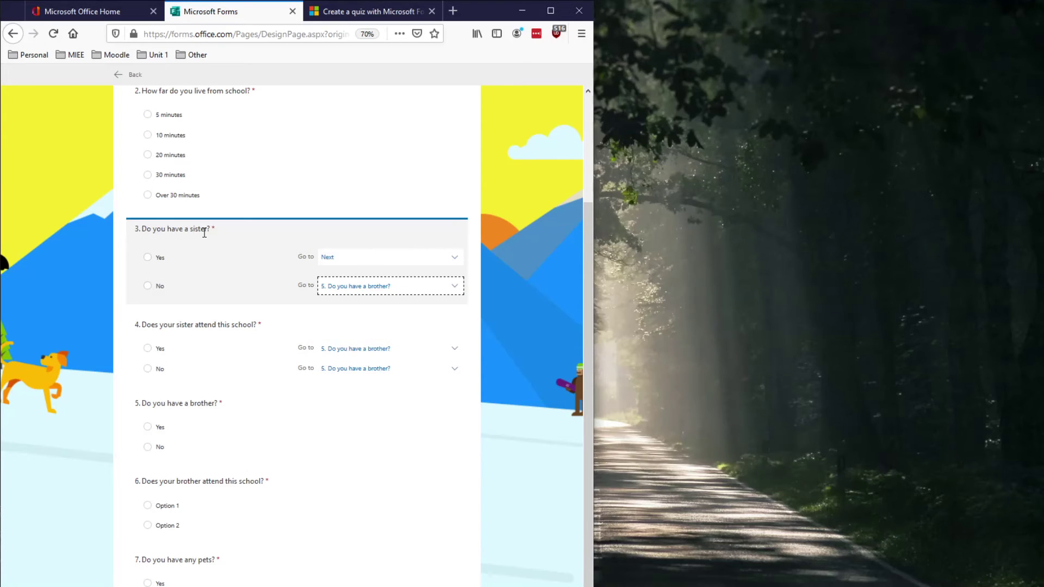
pyautogui.click(376, 261)
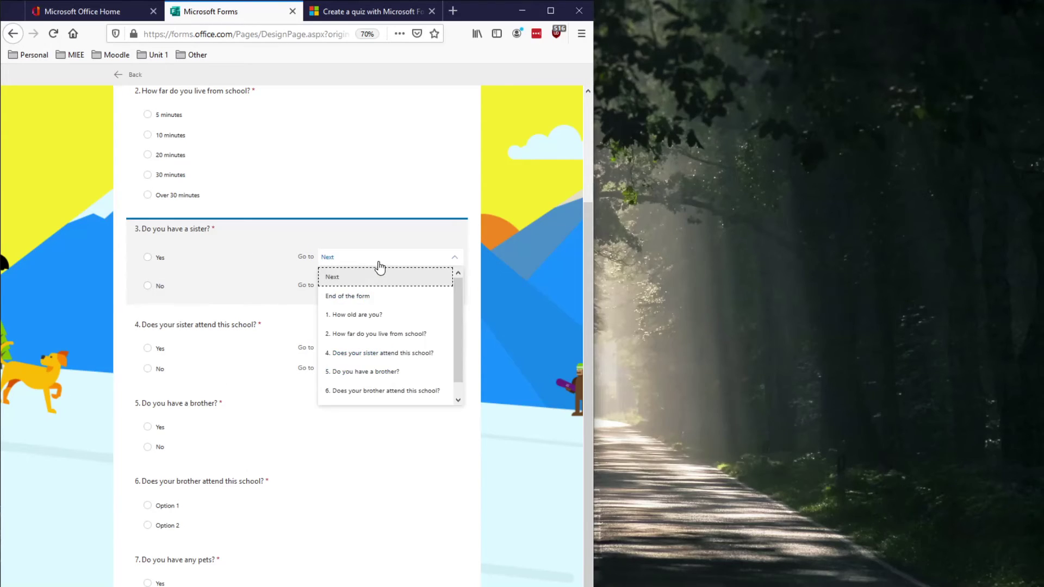
pyautogui.click(377, 354)
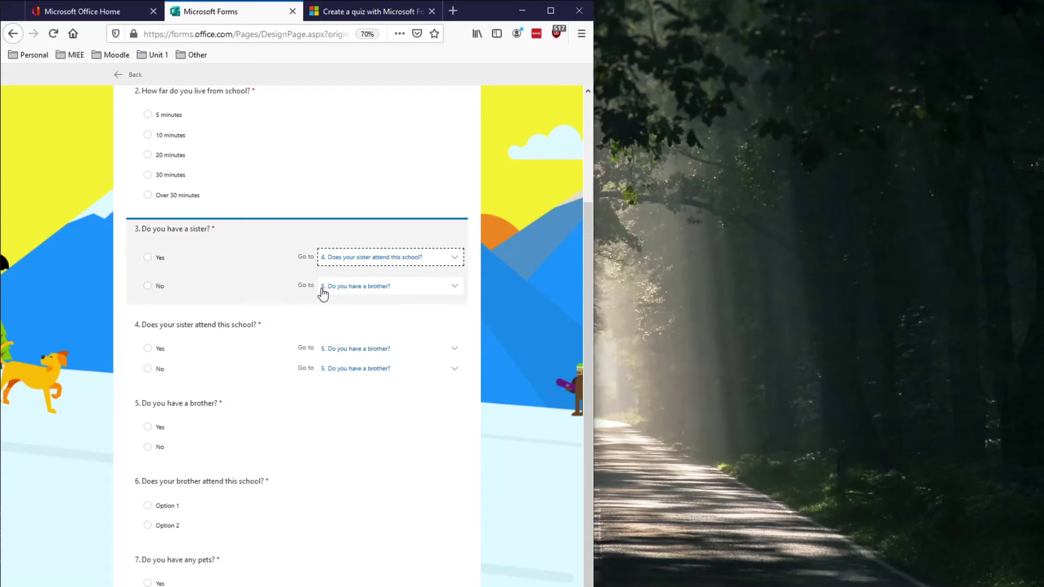
# - Branch the "Do you have a brother?" answer Yes to question 6 and No to "7. Do you have any pets?", and return to the form's questions
pyautogui.click(518, 339)
pyautogui.click(314, 416)
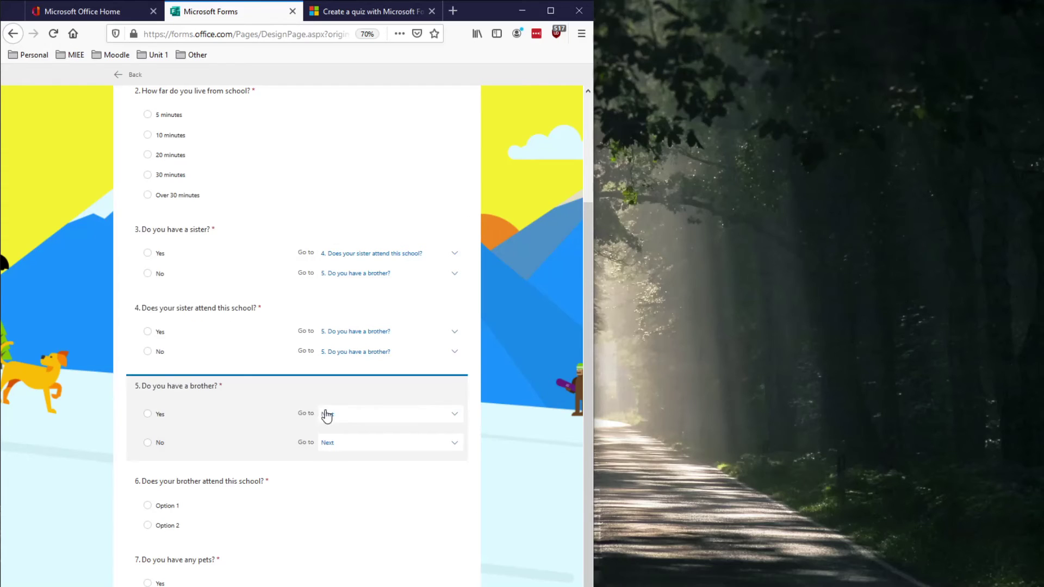
pyautogui.click(356, 419)
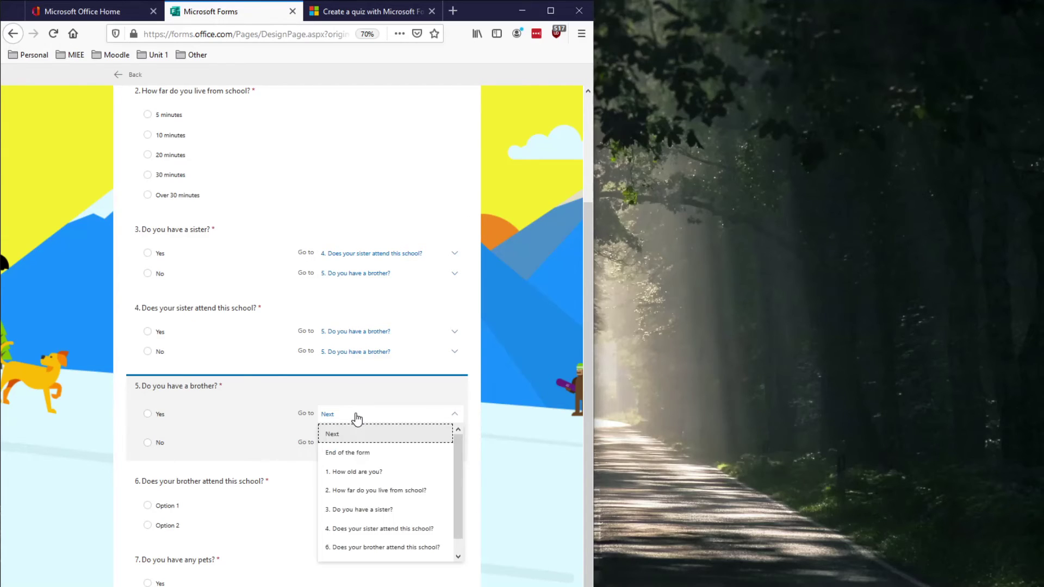
pyautogui.click(379, 546)
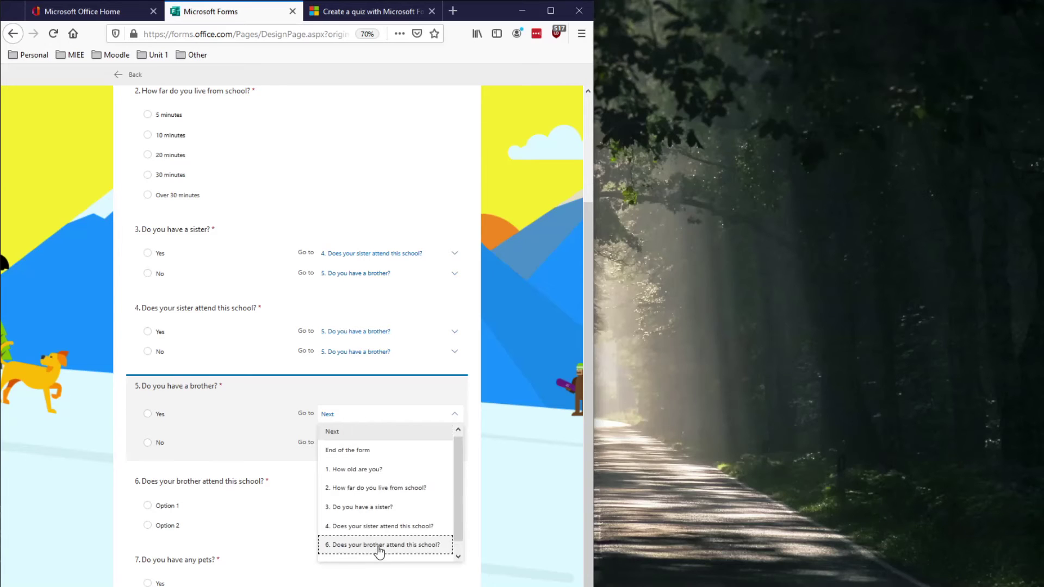
pyautogui.click(368, 443)
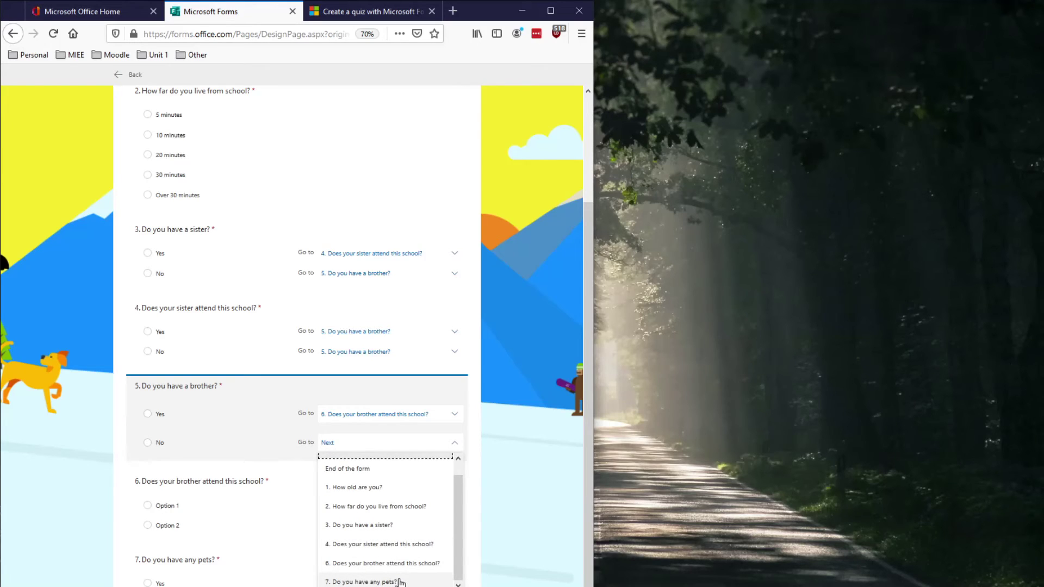
pyautogui.click(401, 582)
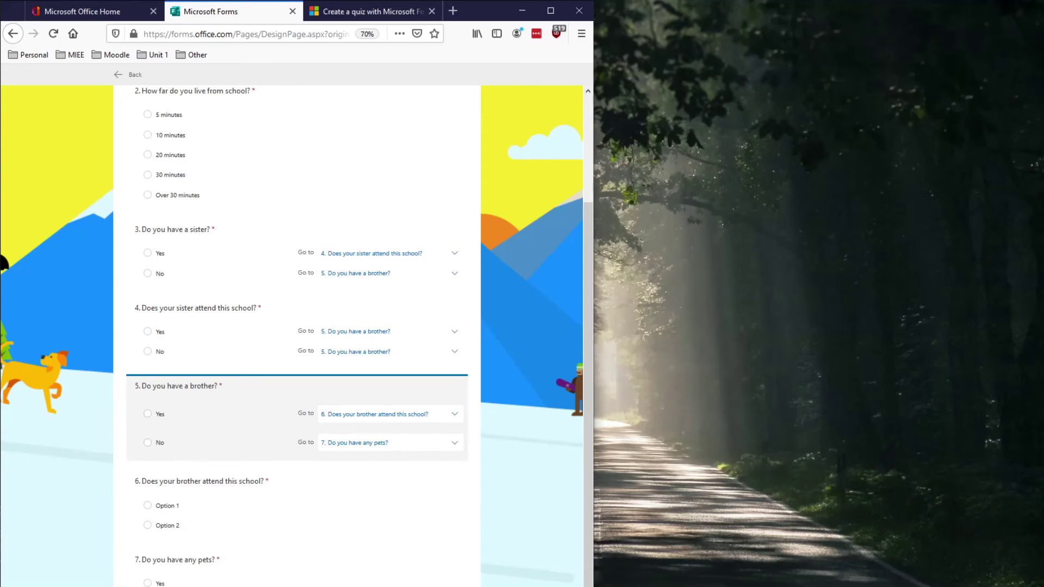
pyautogui.click(260, 580)
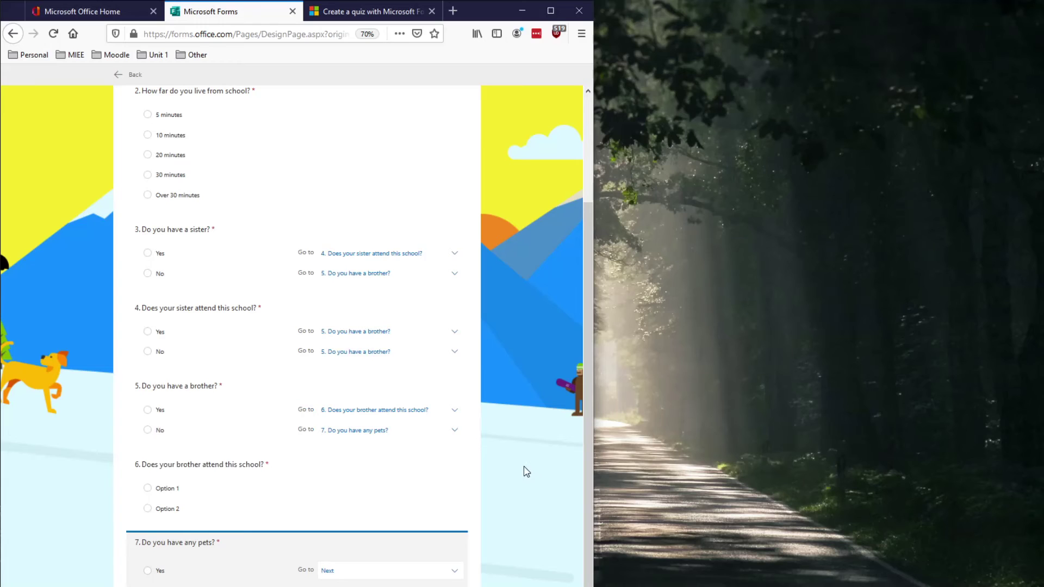
pyautogui.scroll(3, 304, 293)
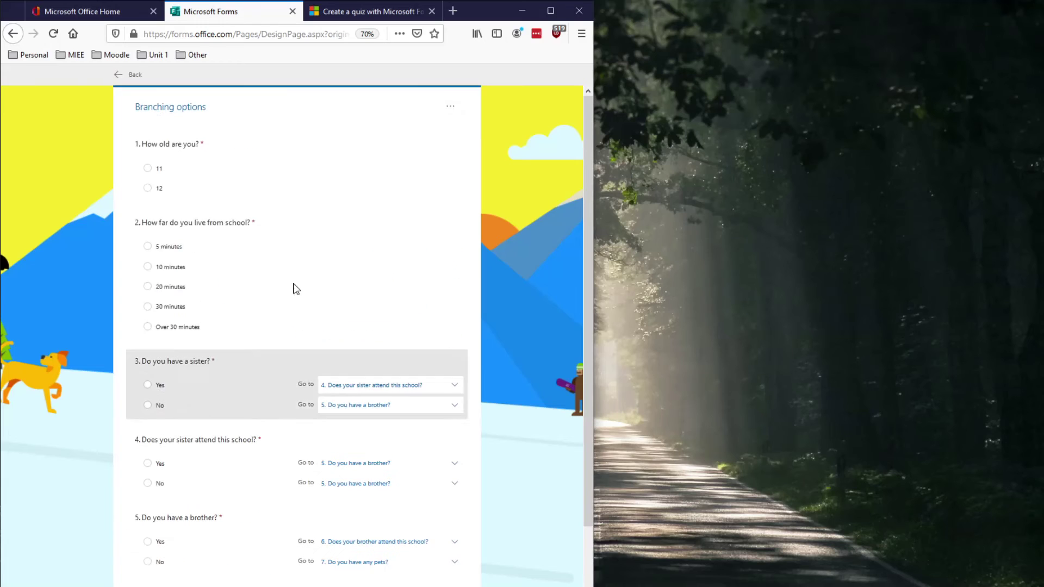
pyautogui.click(131, 80)
# - Add the choice question "How many pets do you have?" after question 7, with 1 and 2 as its first two options
pyautogui.scroll(-5, 327, 431)
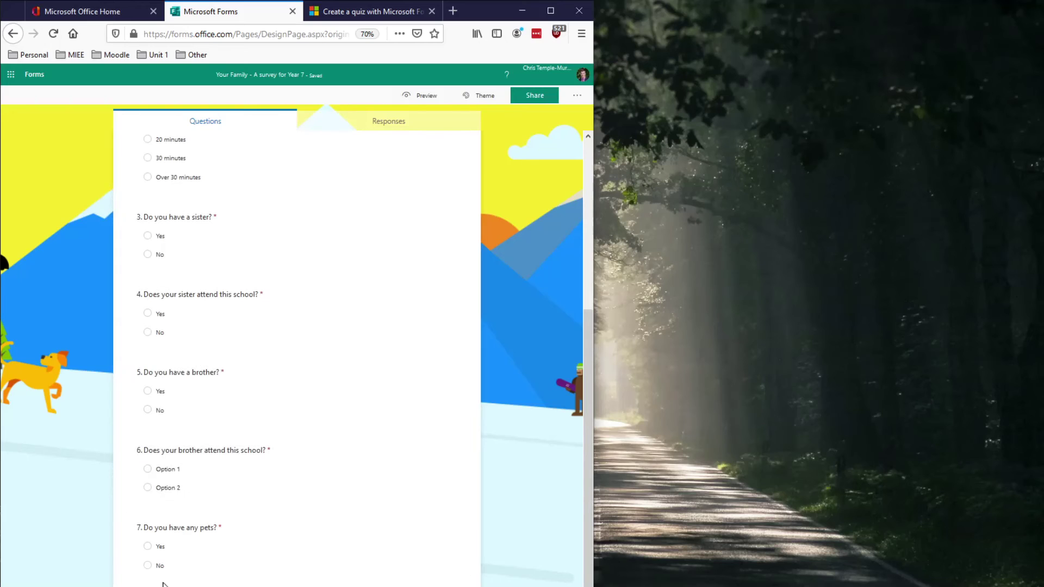
pyautogui.click(236, 513)
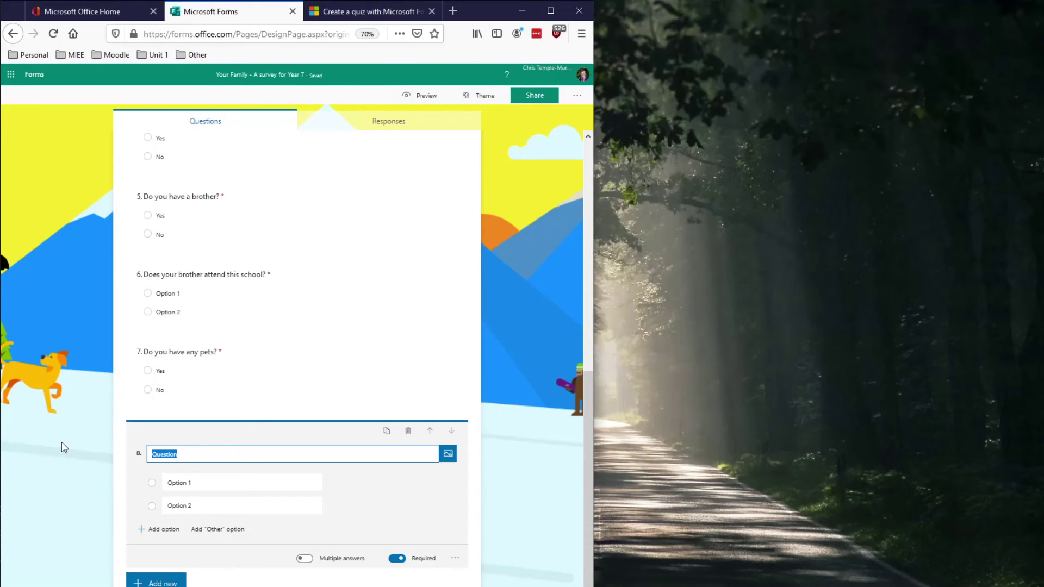
pyautogui.write('How many pets do you hav')
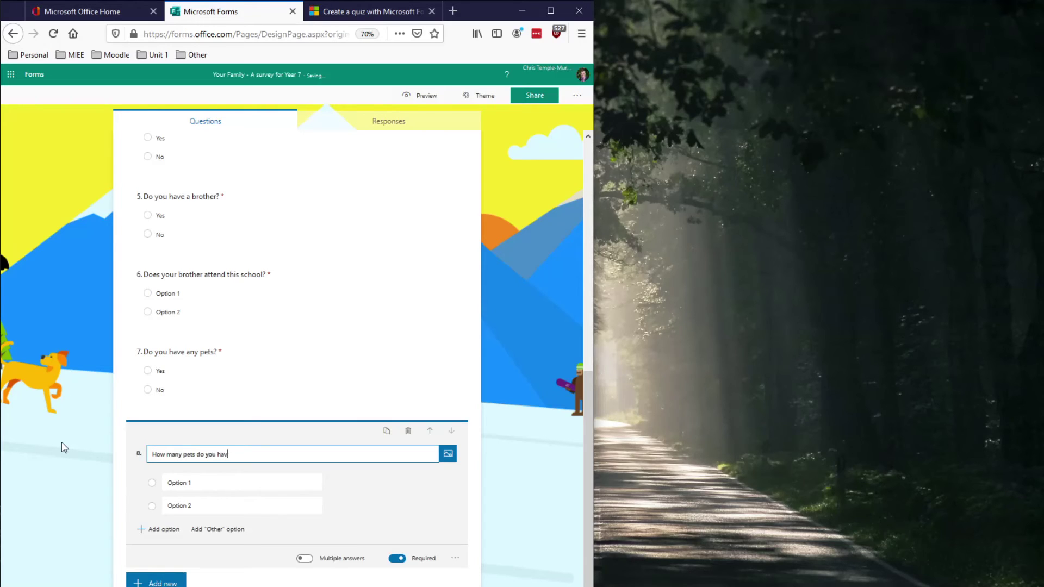
pyautogui.click(197, 477)
pyautogui.write('1')
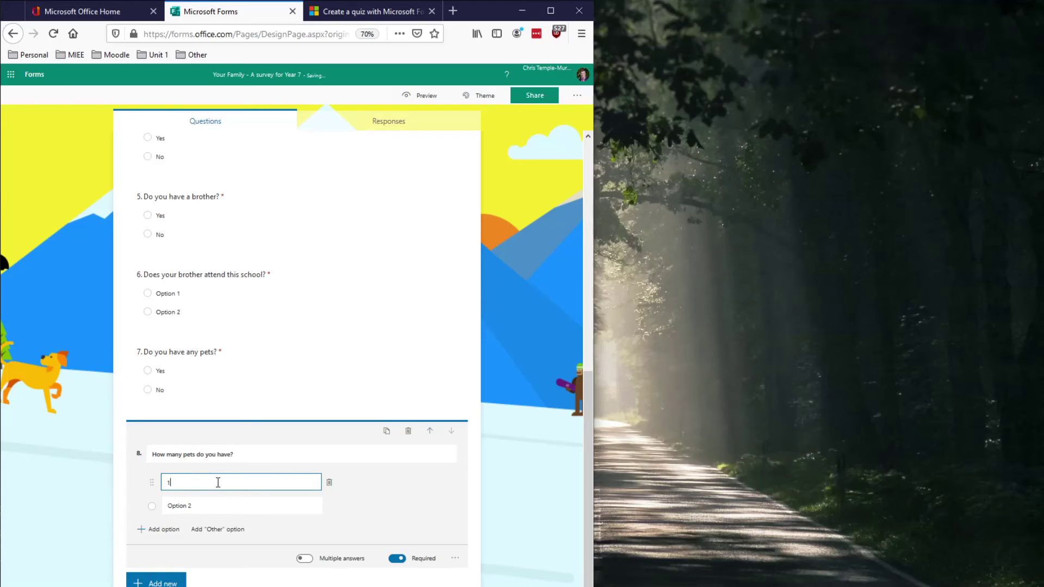
pyautogui.click(205, 503)
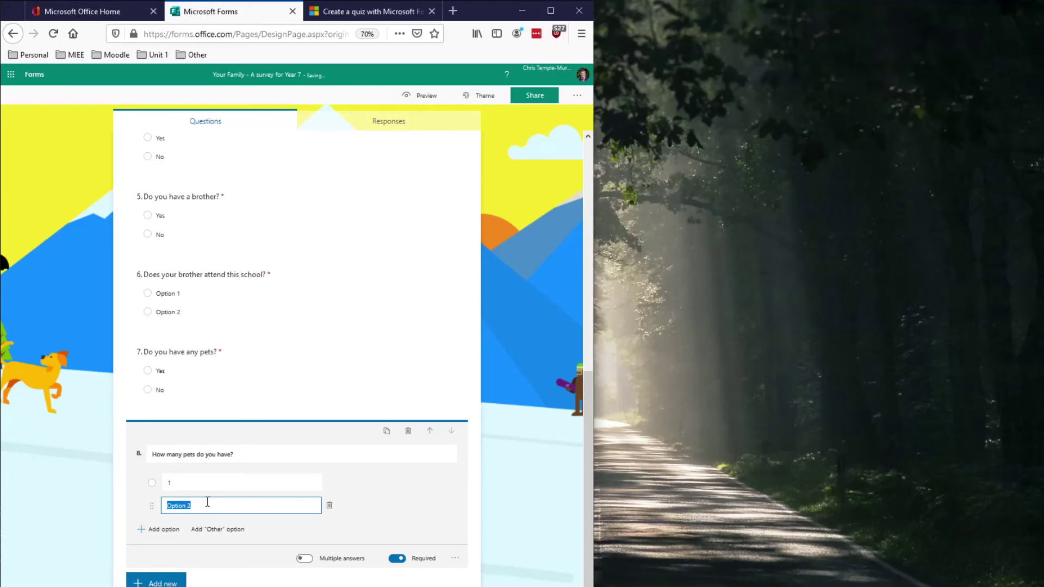
pyautogui.write('2')
# - Add the options 3, 4, 5 and "6 or more" to "How many pets do you have?"
pyautogui.click(174, 530)
pyautogui.write('3')
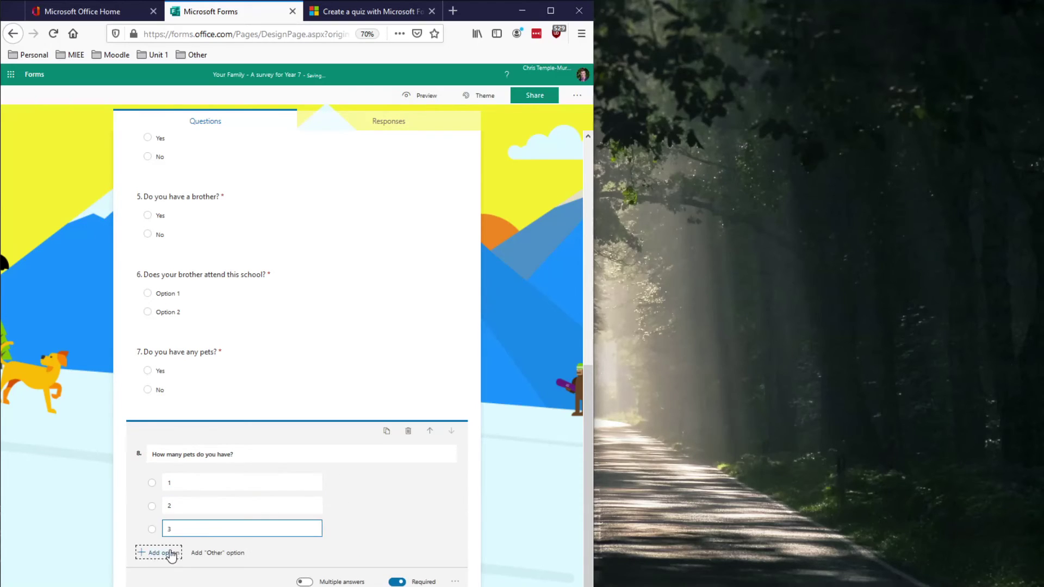
pyautogui.click(165, 553)
pyautogui.write('4')
pyautogui.click(173, 575)
pyautogui.write('5')
pyautogui.scroll(-2, 171, 565)
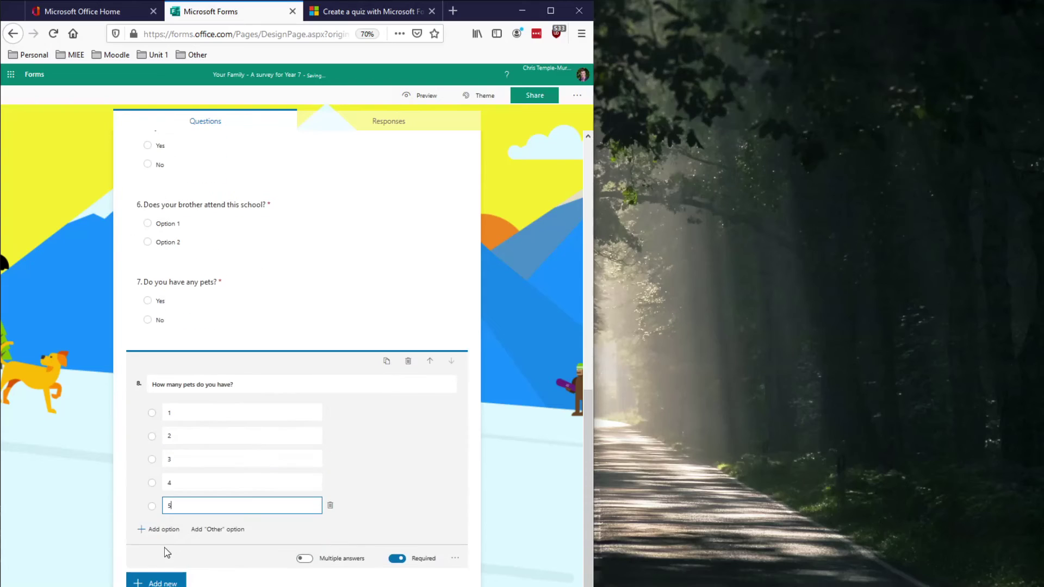
pyautogui.click(168, 527)
pyautogui.write('6 or more')
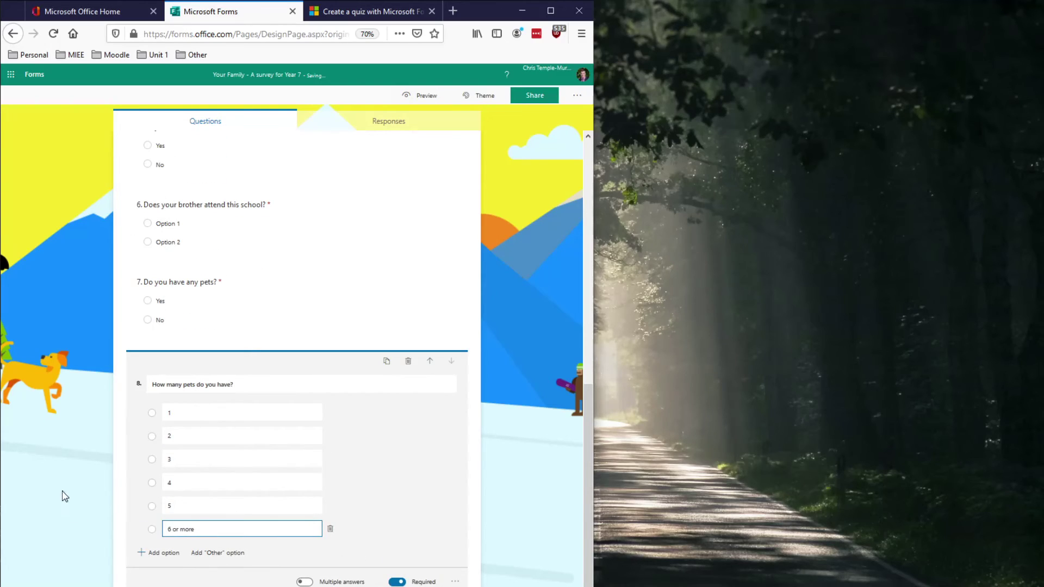
pyautogui.click(98, 492)
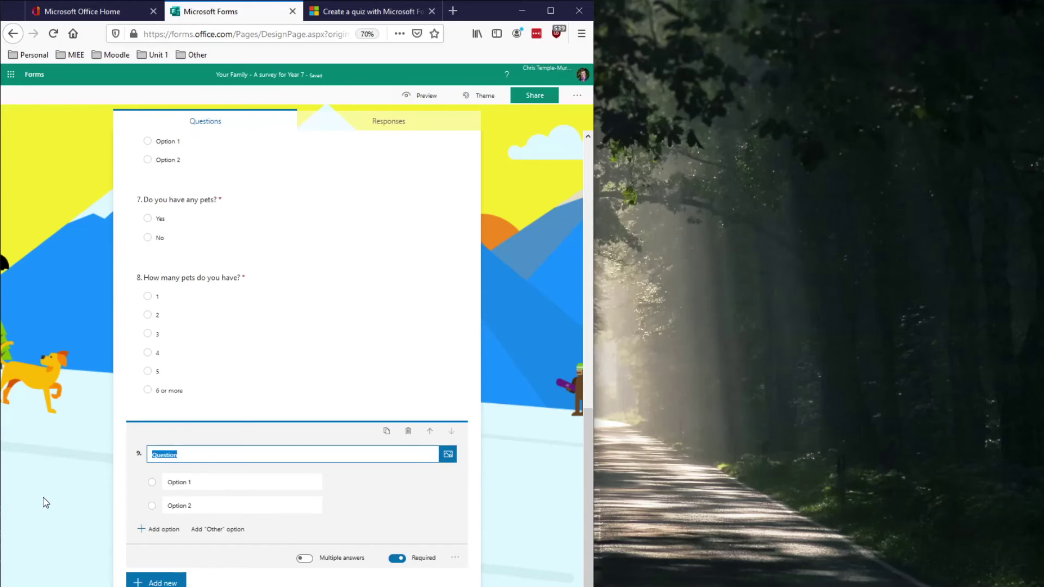
pyautogui.write('H')
pyautogui.press('BackSpace')
pyautogui.press('BackSpace')
pyautogui.press('BackSpace')
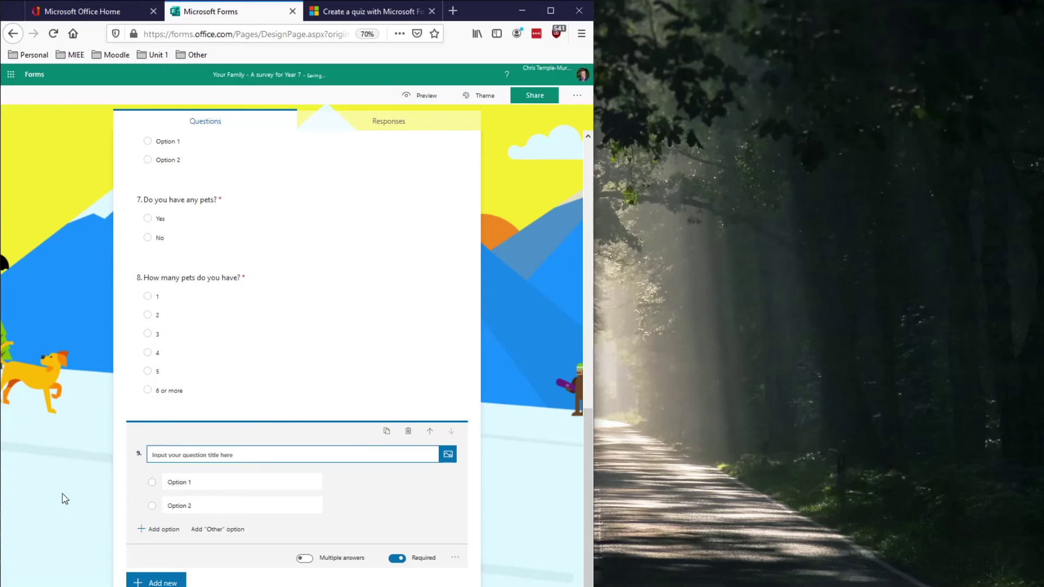
pyautogui.click(409, 432)
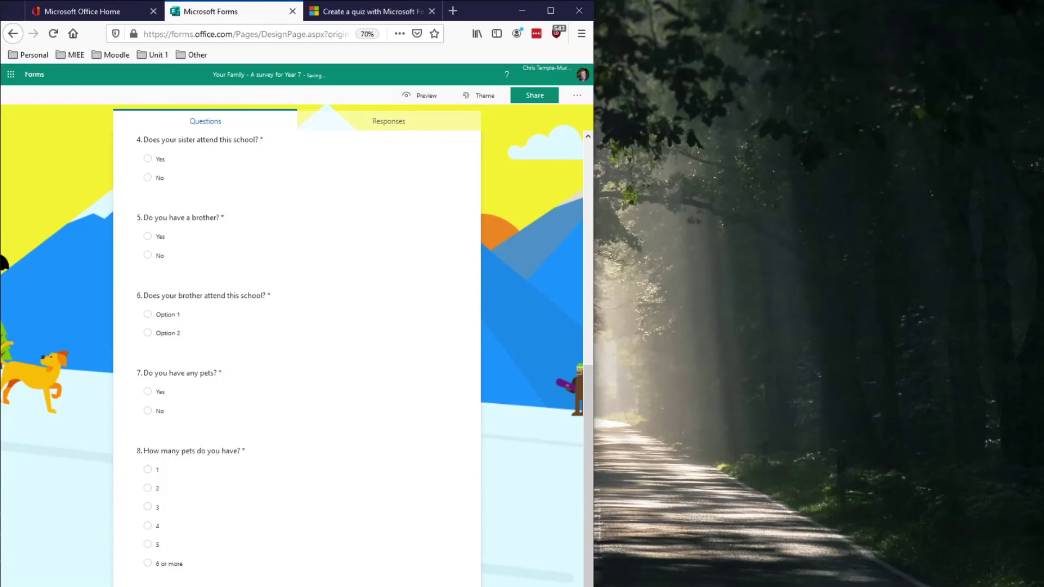
# - Add a rating question "How has your first week at secondary school been?" as question 9, using the Star symbol
pyautogui.hotkey('ctrl', 'z')
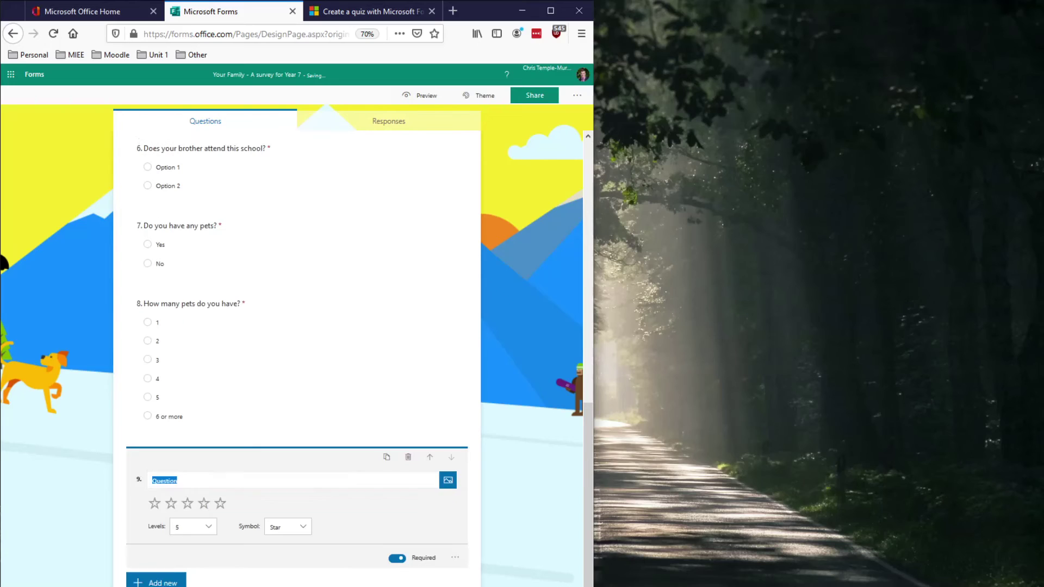
pyautogui.write('How has your first week at secondary school been?')
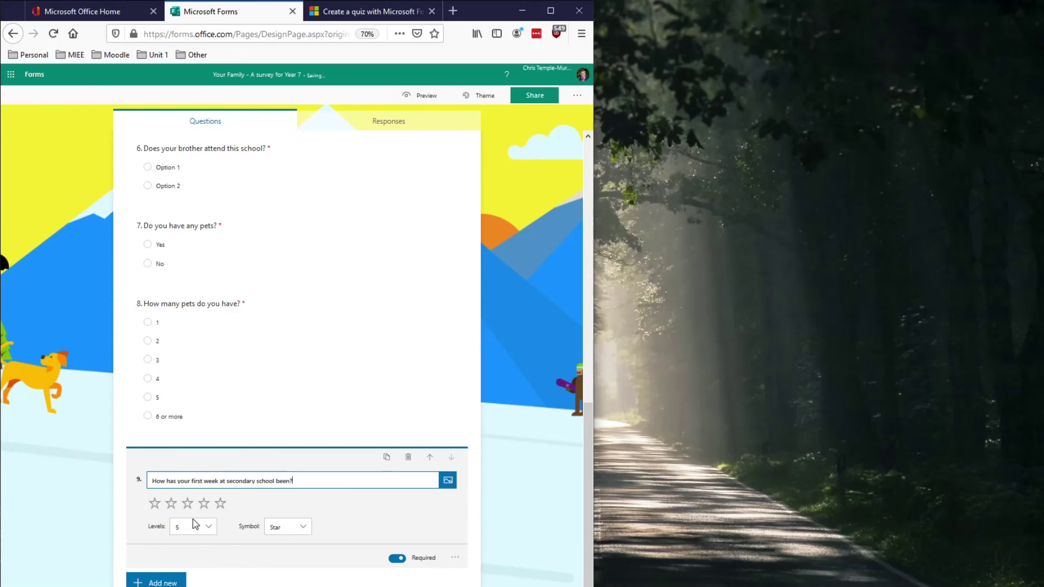
pyautogui.click(287, 533)
pyautogui.click(297, 541)
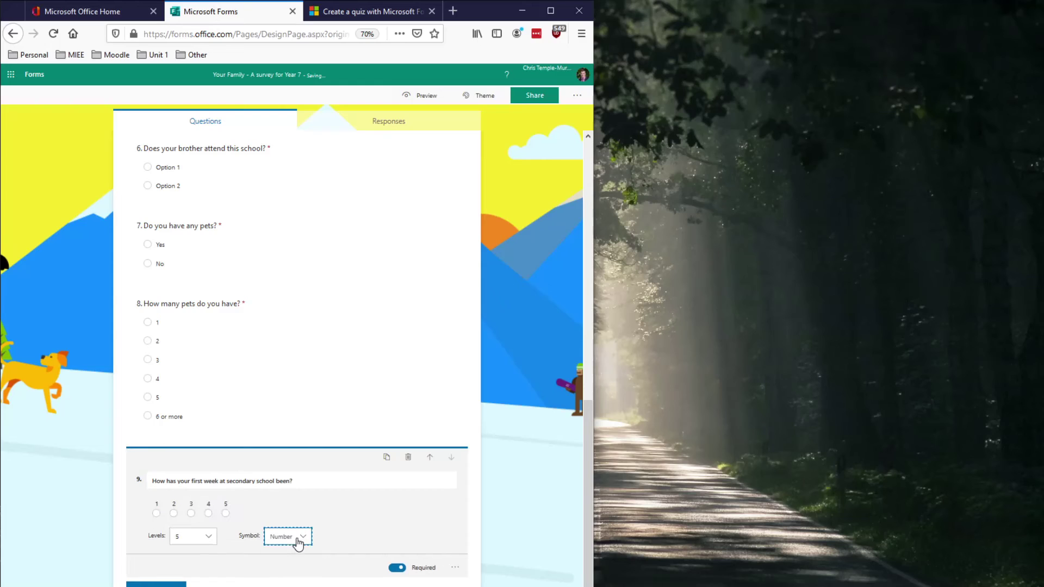
pyautogui.click(299, 541)
pyautogui.click(299, 575)
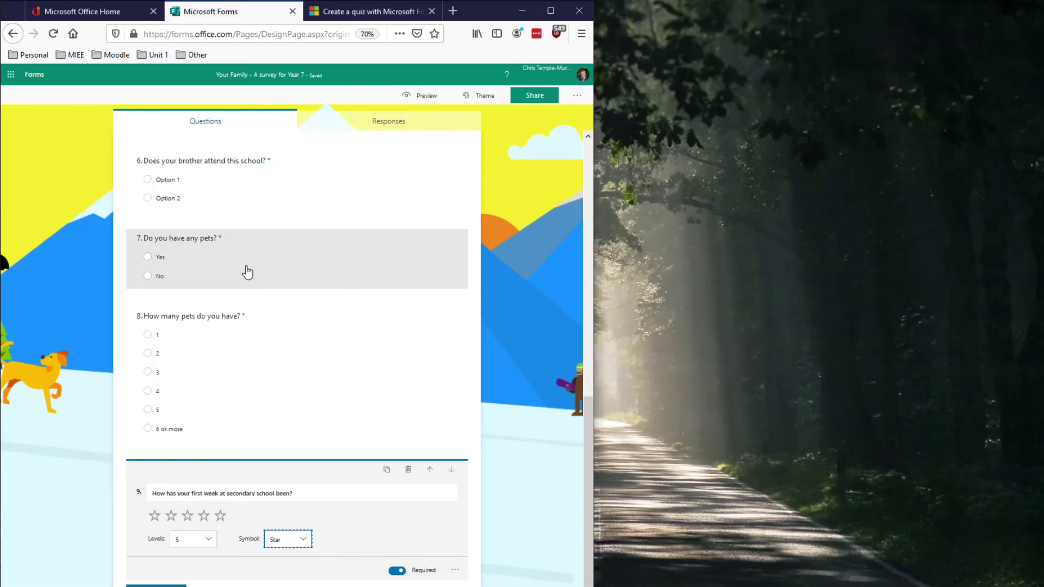
# - Add branching to "Do you have any pets?" so that Yes goes to "8. How many pets do you have?"
pyautogui.click(241, 270)
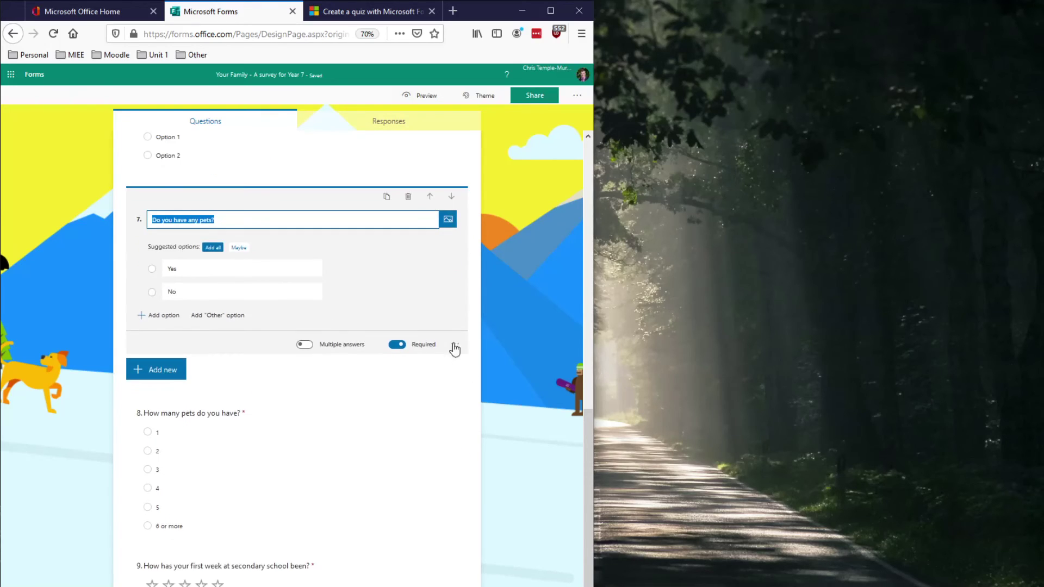
pyautogui.click(455, 345)
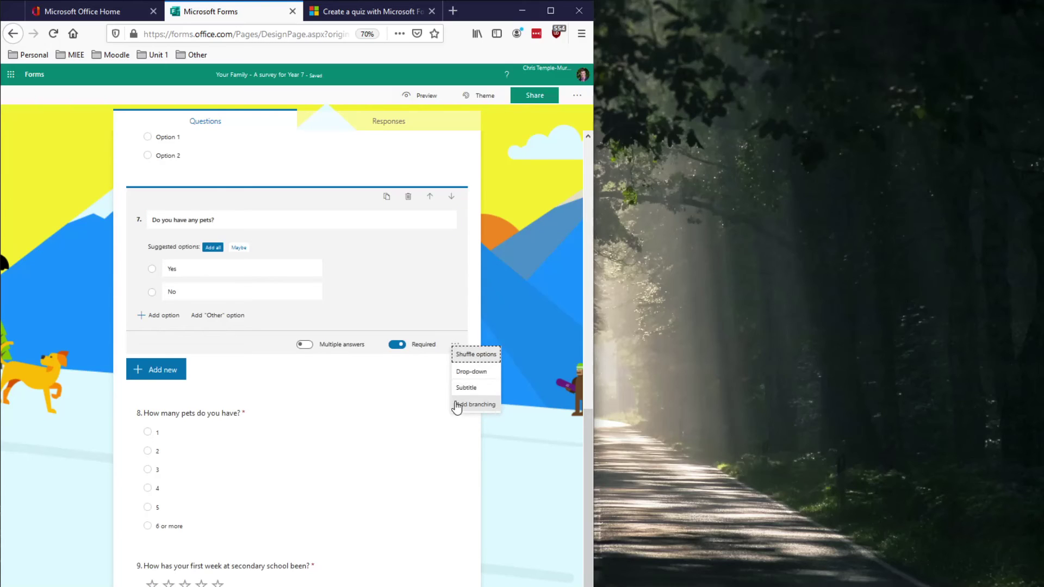
pyautogui.click(481, 409)
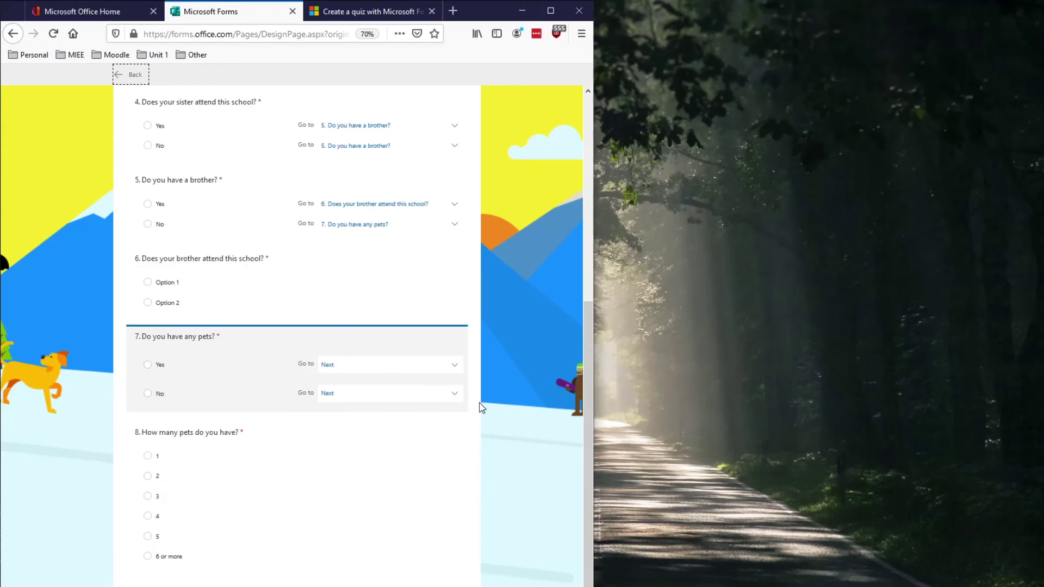
pyautogui.click(387, 354)
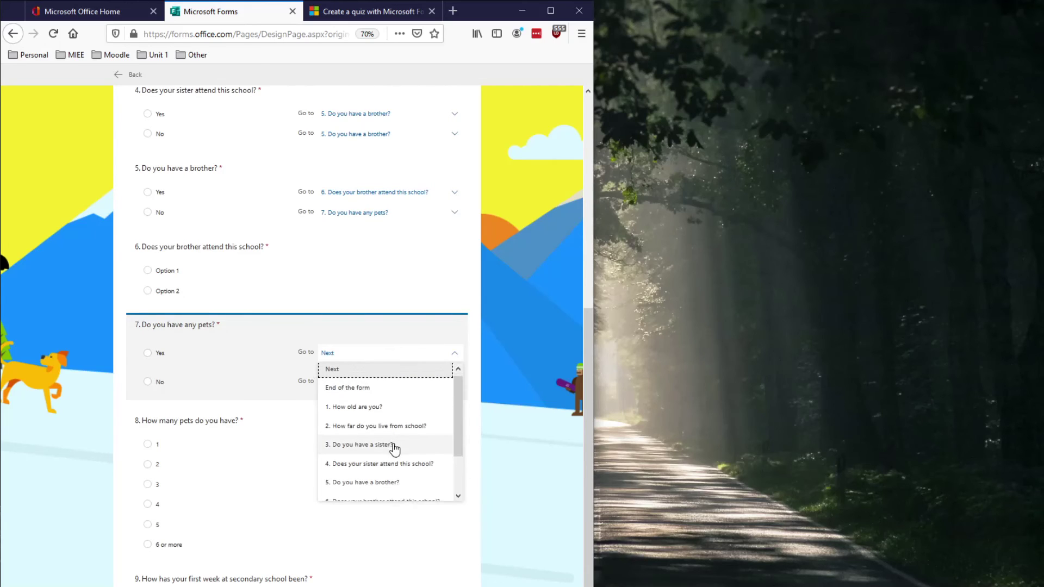
pyautogui.scroll(-1, 393, 451)
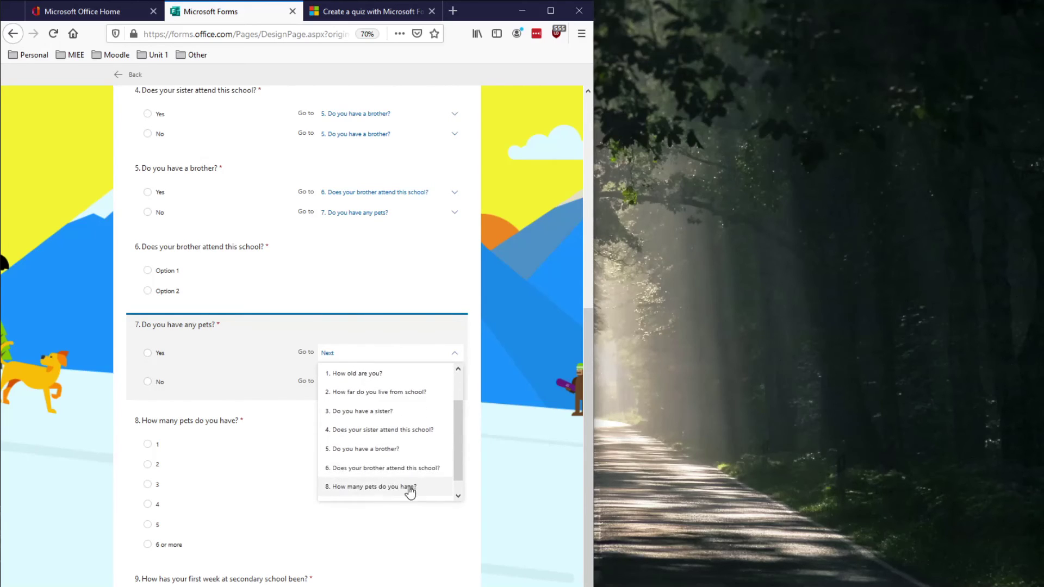
pyautogui.click(380, 494)
# - Branch the No answer of "Do you have any pets?" to question 9 about the first week, and return to the form's questions
pyautogui.click(363, 387)
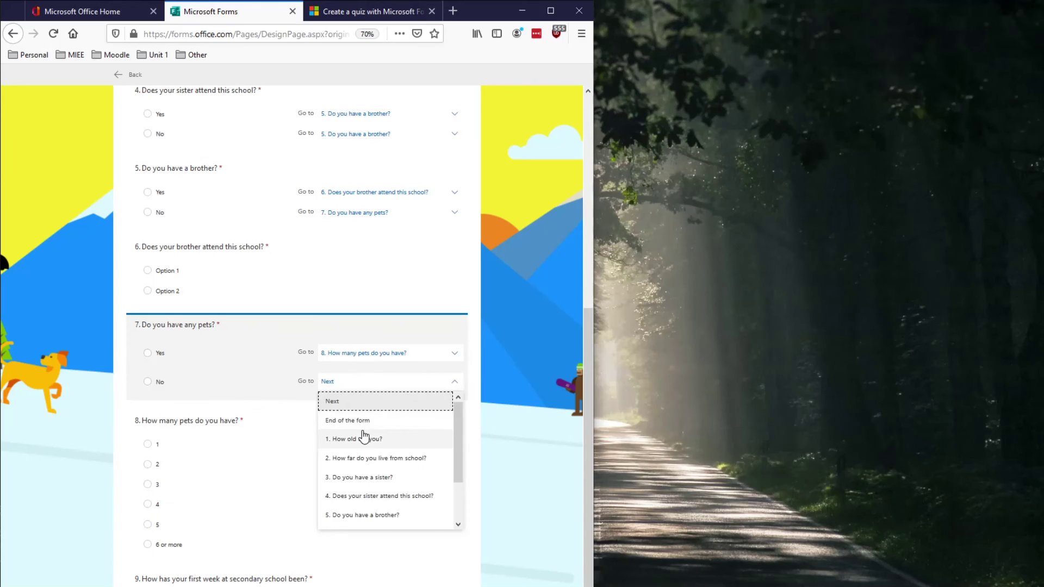
pyautogui.scroll(-3, 376, 452)
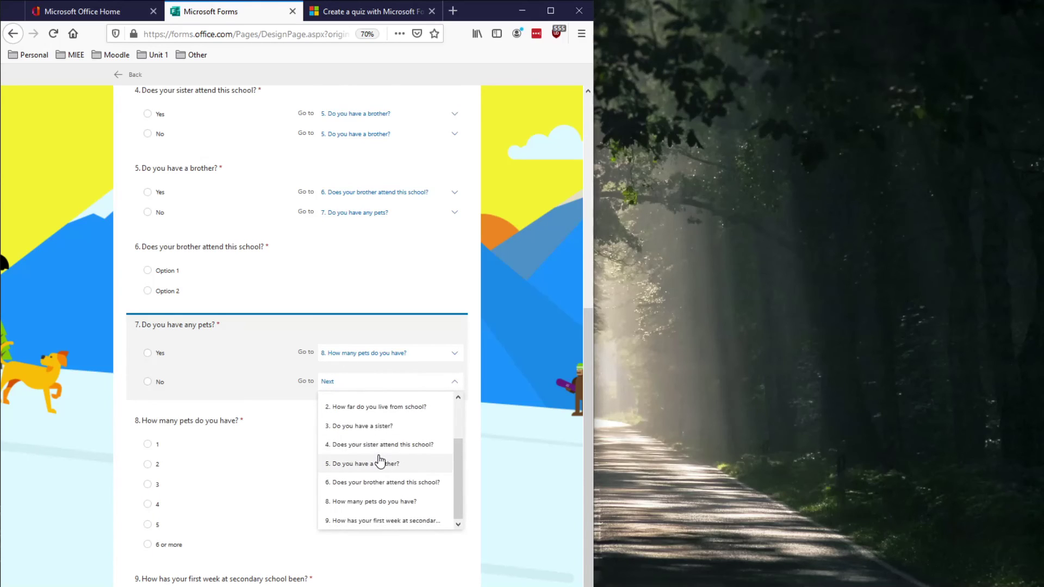
pyautogui.click(364, 520)
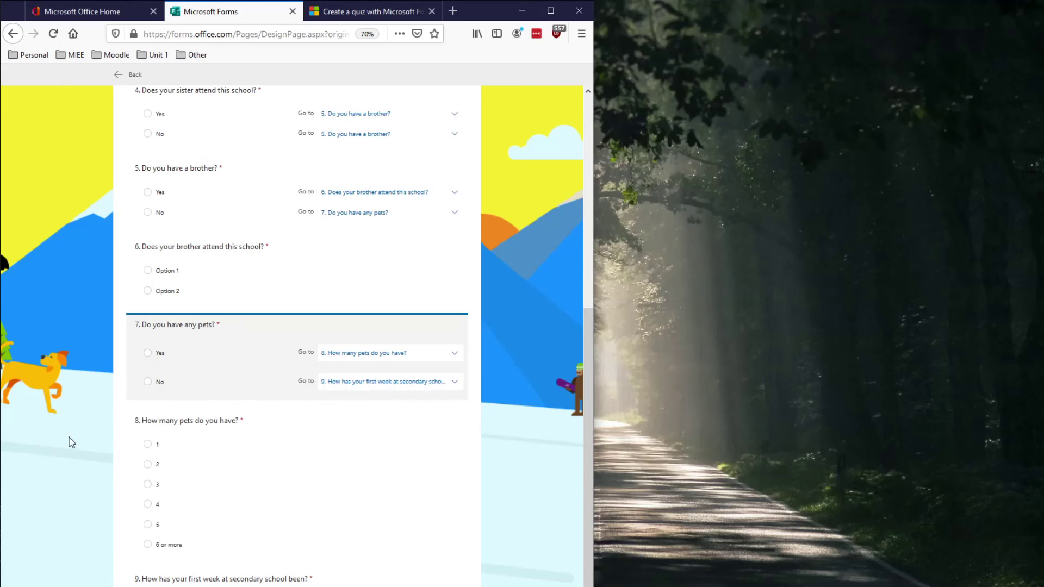
pyautogui.click(418, 343)
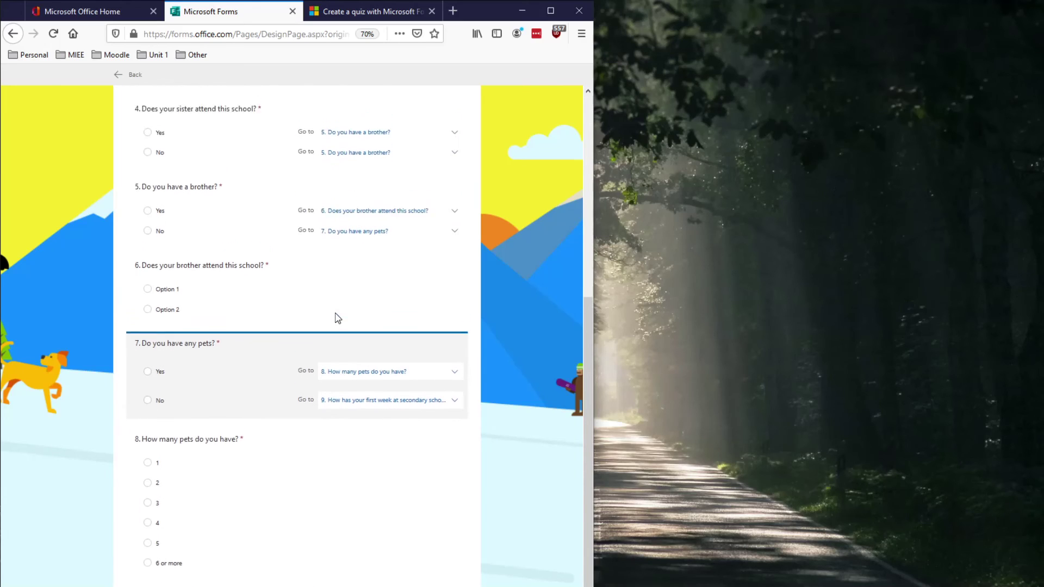
pyautogui.scroll(2, 334, 317)
pyautogui.scroll(-2, 284, 348)
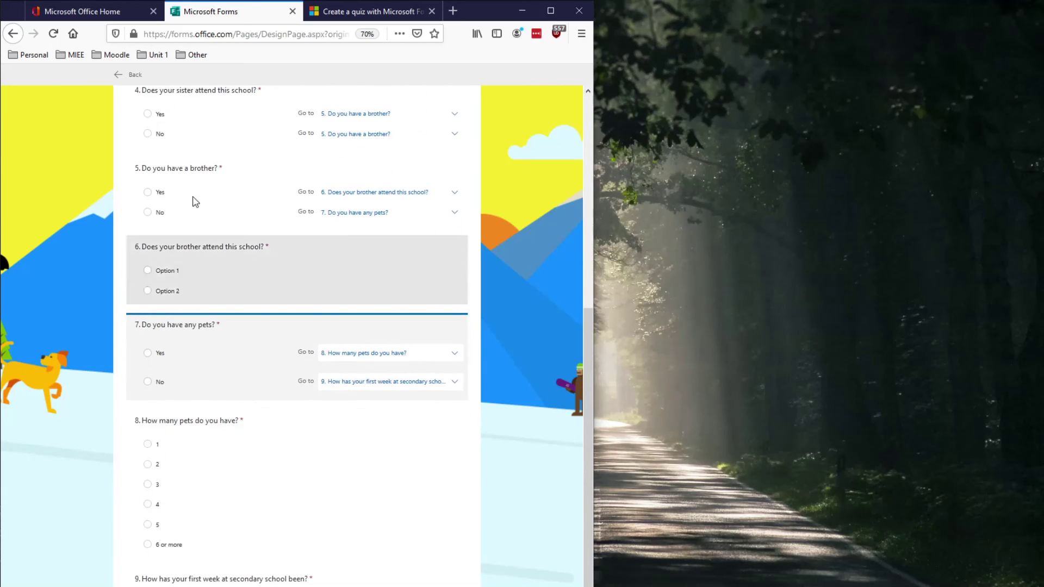
pyautogui.click(128, 76)
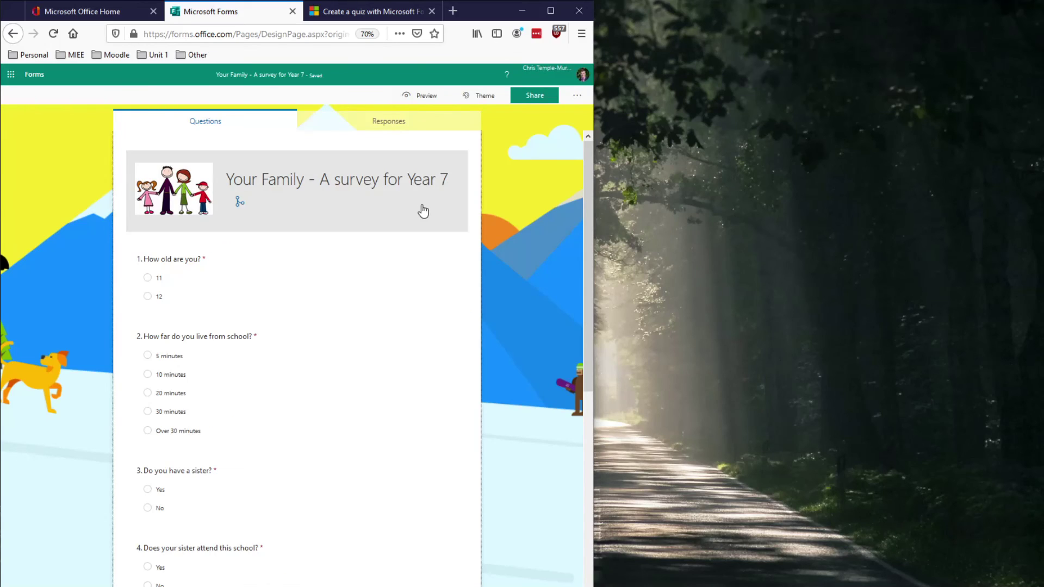
# - Preview the survey and answer age 12, 10 minutes from school and No to having a sister
pyautogui.scroll(-3, 304, 326)
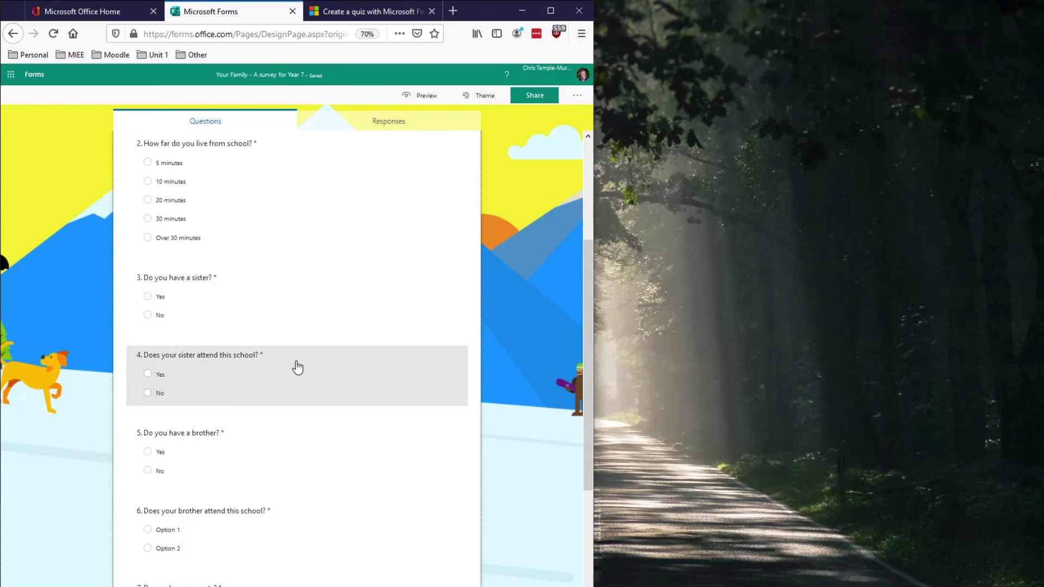
pyautogui.scroll(3, 352, 469)
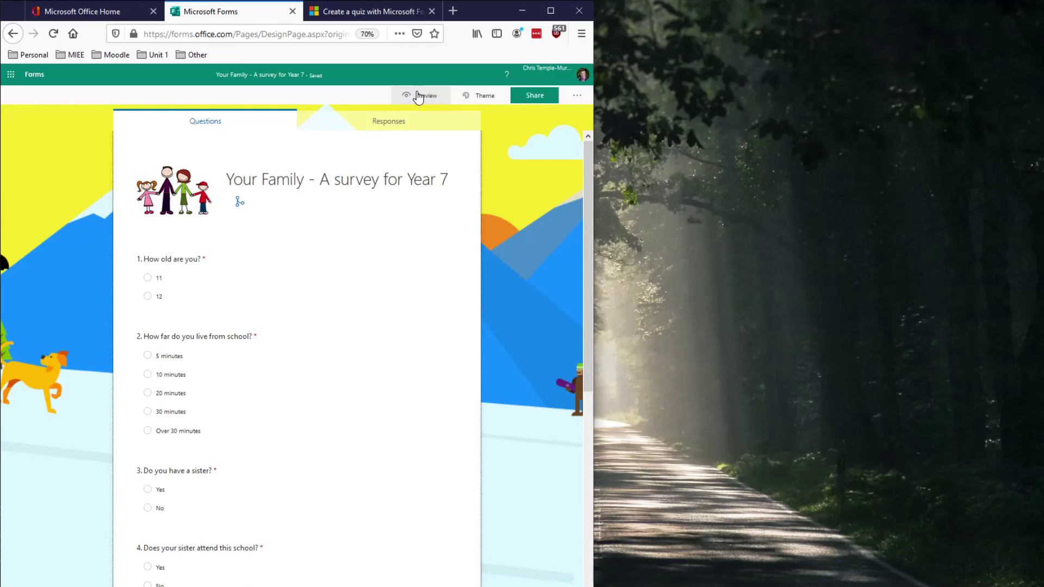
pyautogui.click(417, 96)
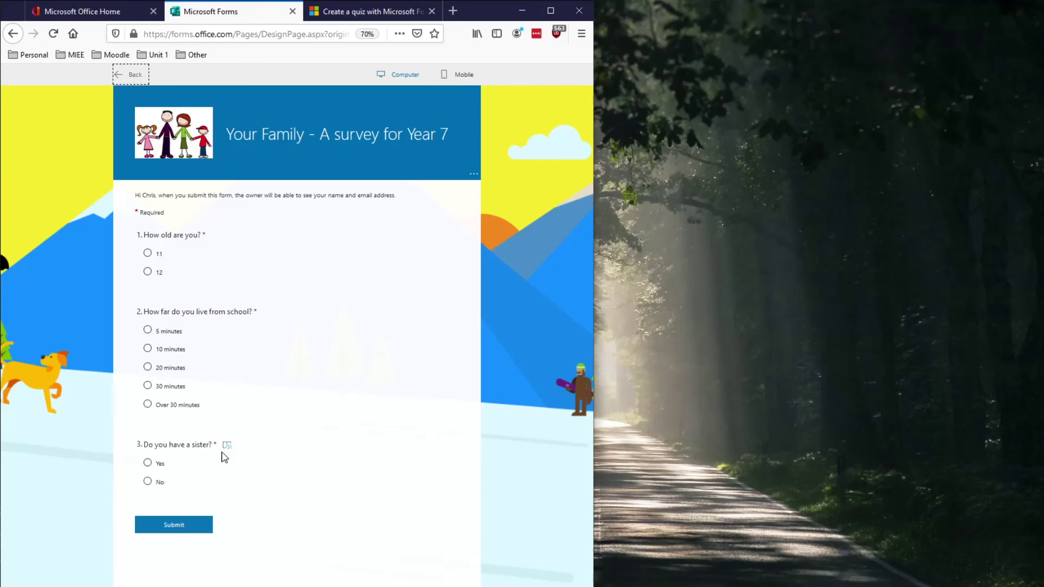
pyautogui.click(147, 273)
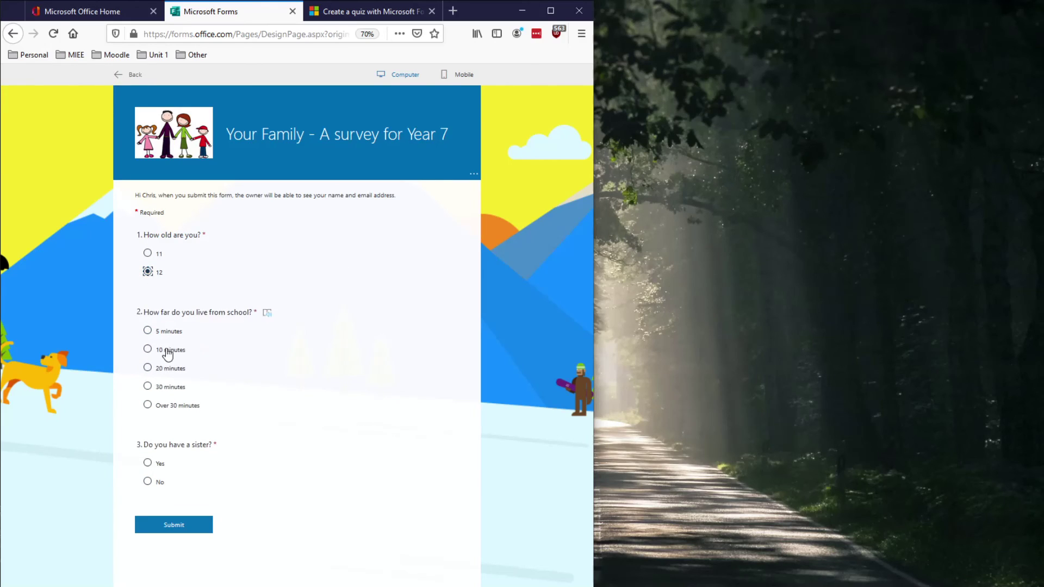
pyautogui.click(148, 350)
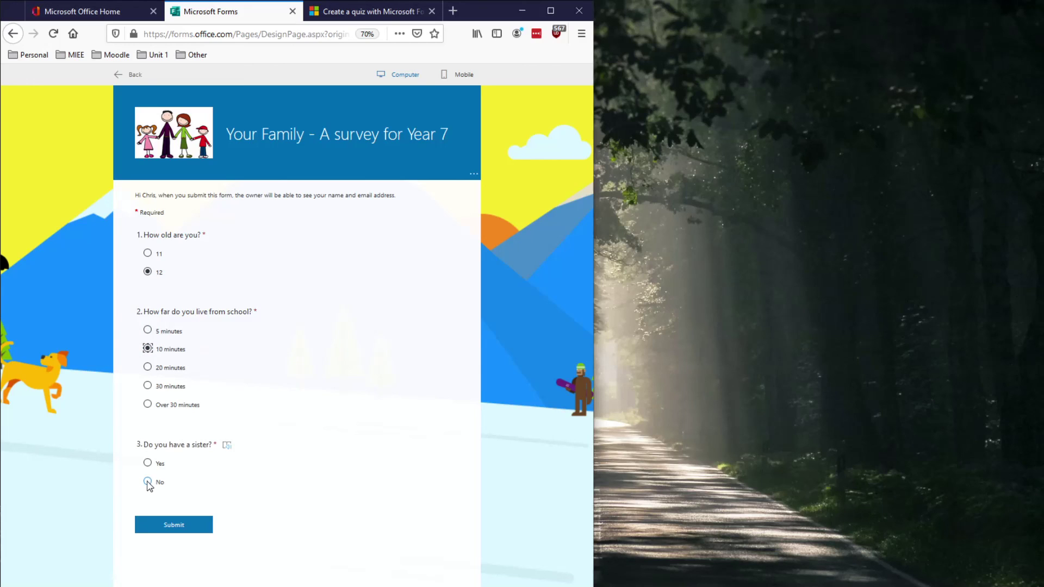
pyautogui.click(148, 482)
# - Continue the preview by answering No to having a brother, Yes to having pets and 2 for the number of pets
pyautogui.scroll(-2, 148, 481)
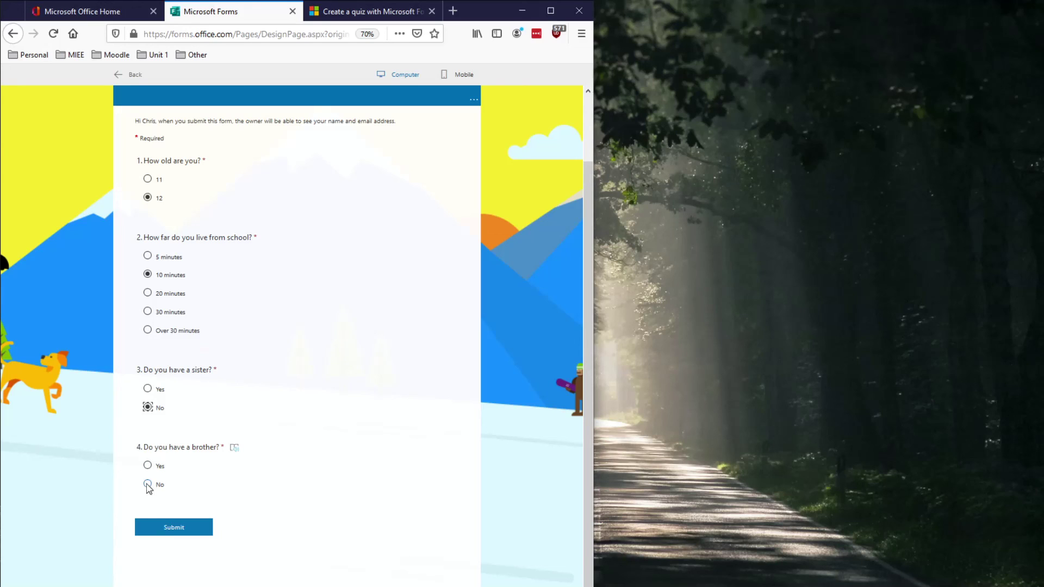
pyautogui.click(148, 483)
pyautogui.scroll(-2, 180, 398)
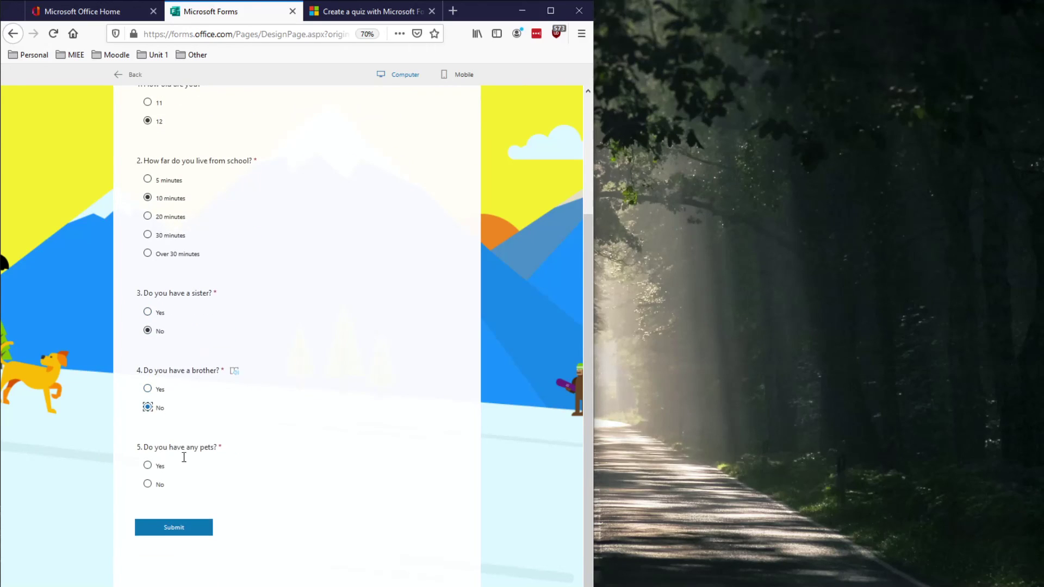
pyautogui.click(148, 466)
pyautogui.scroll(-5, 214, 426)
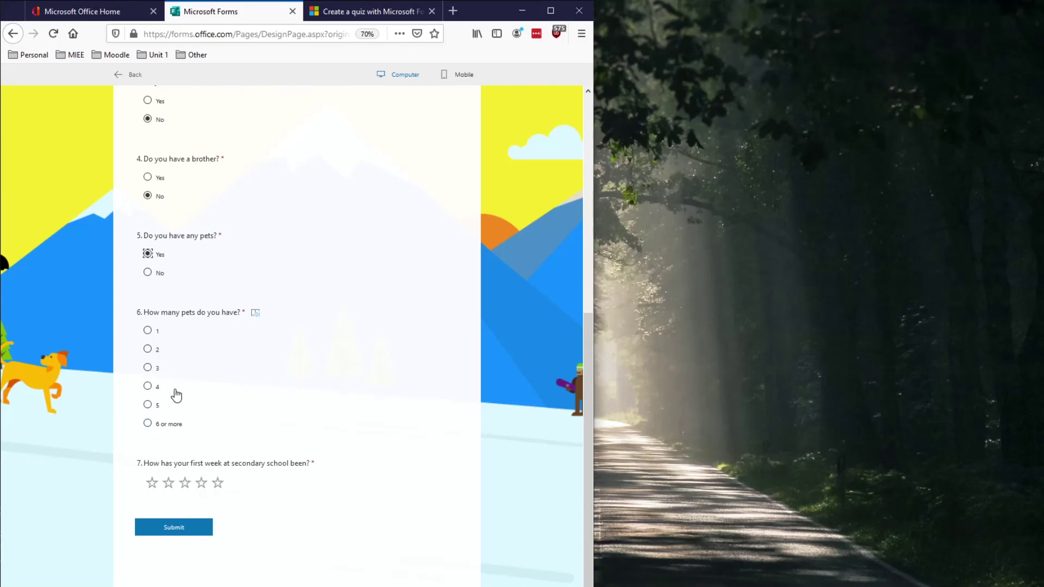
pyautogui.click(150, 352)
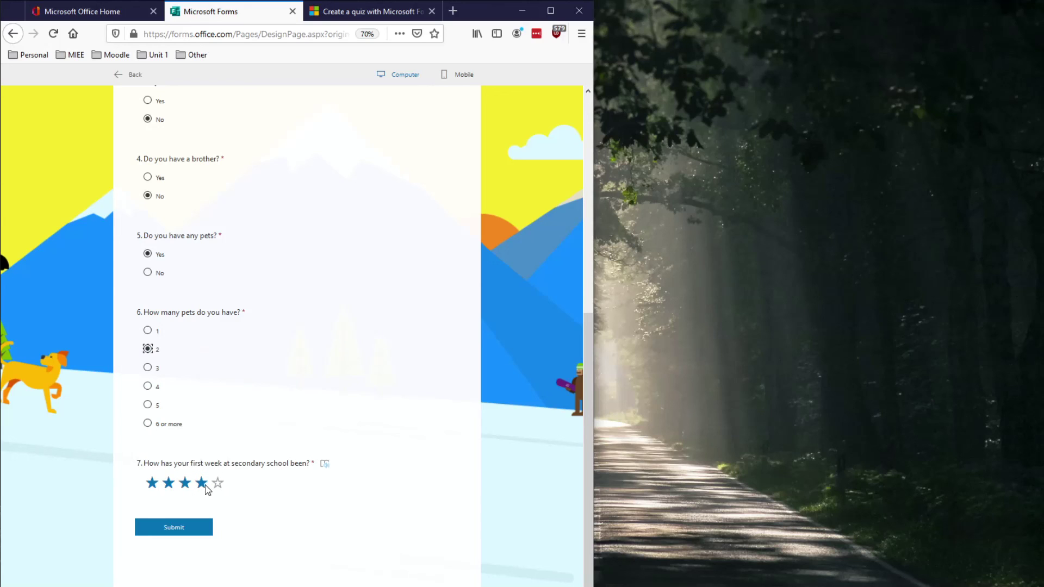
# - Rate the first week at secondary school five stars in the survey preview and return to the start of the form
pyautogui.click(217, 484)
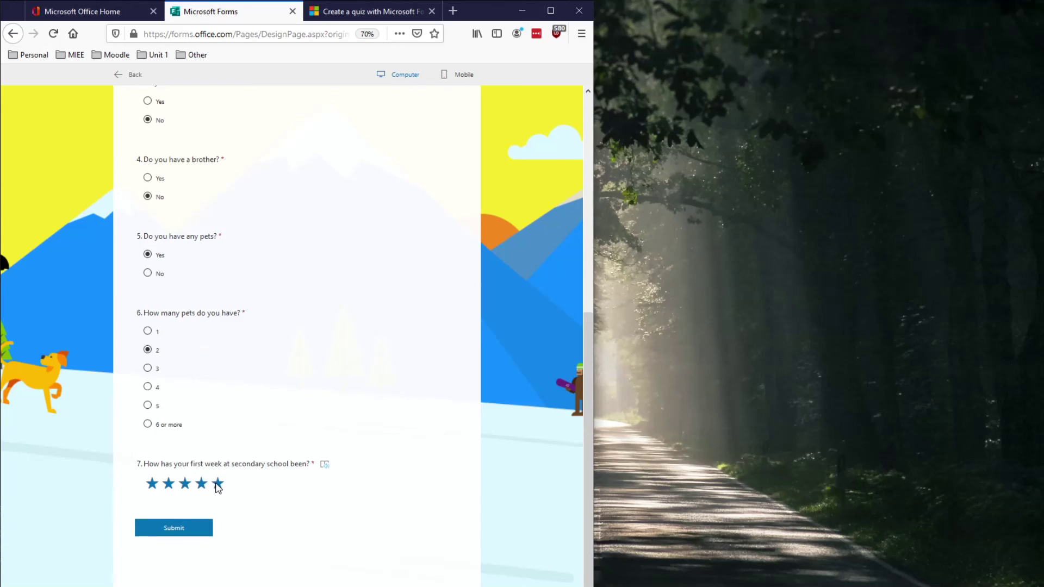
pyautogui.scroll(5, 217, 484)
pyautogui.scroll(2, 209, 397)
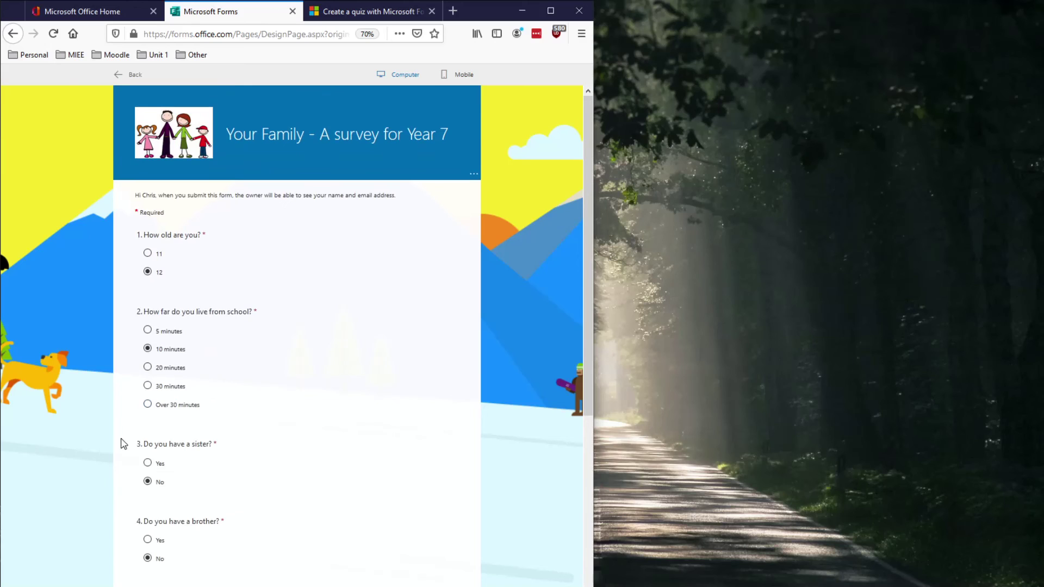
# - Answer Yes to having a sister, her attending this school and having a brother, and choose Option 1 for the brother attending this school
pyautogui.scroll(-3, 310, 363)
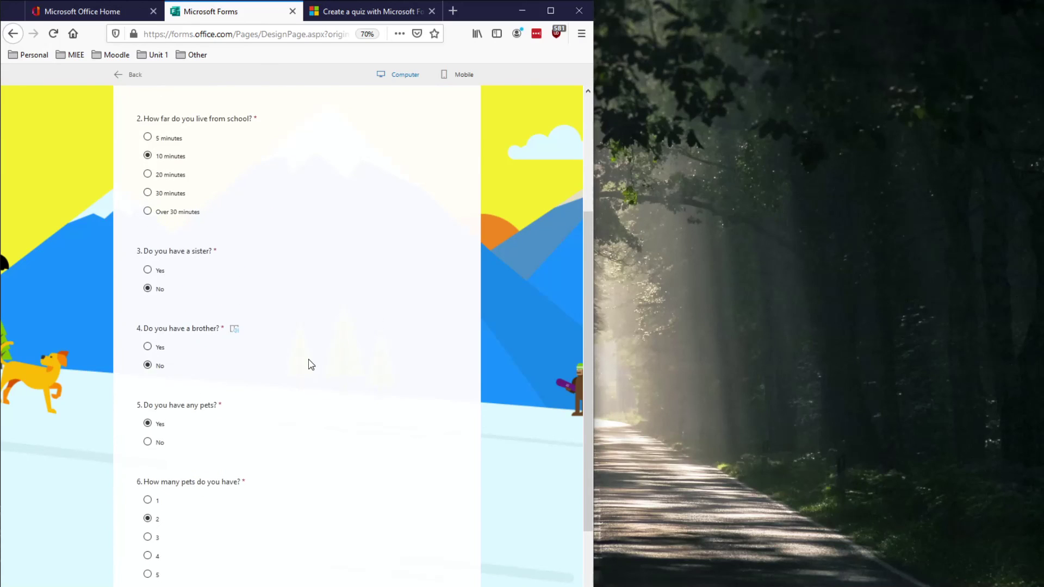
pyautogui.click(148, 270)
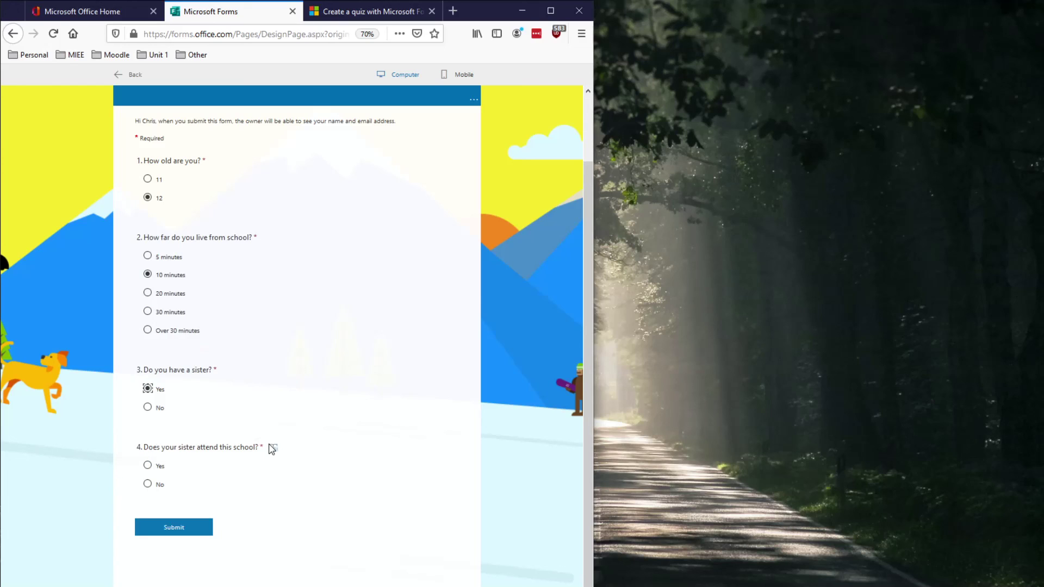
pyautogui.click(147, 466)
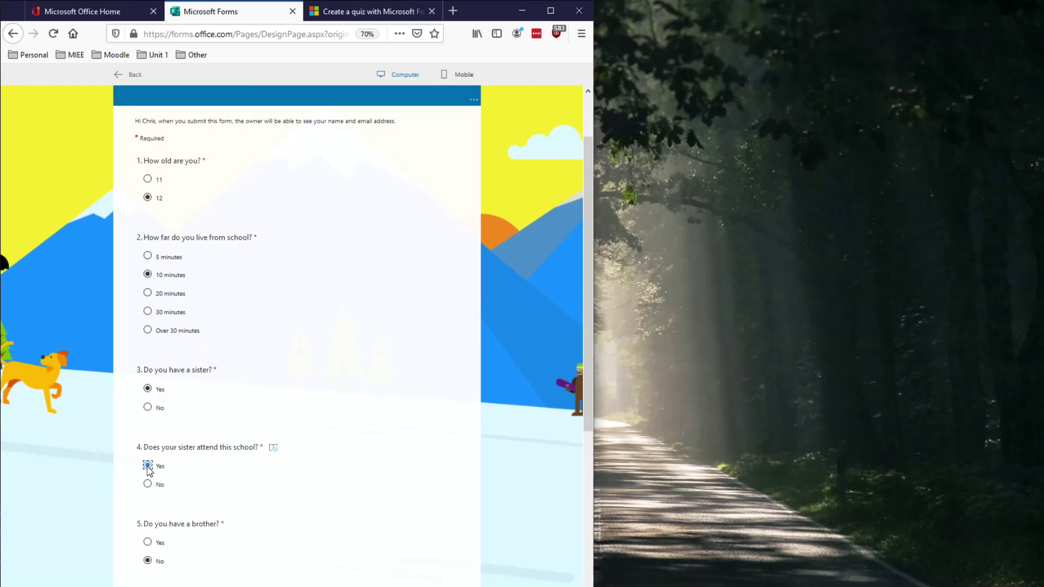
pyautogui.scroll(-5, 160, 391)
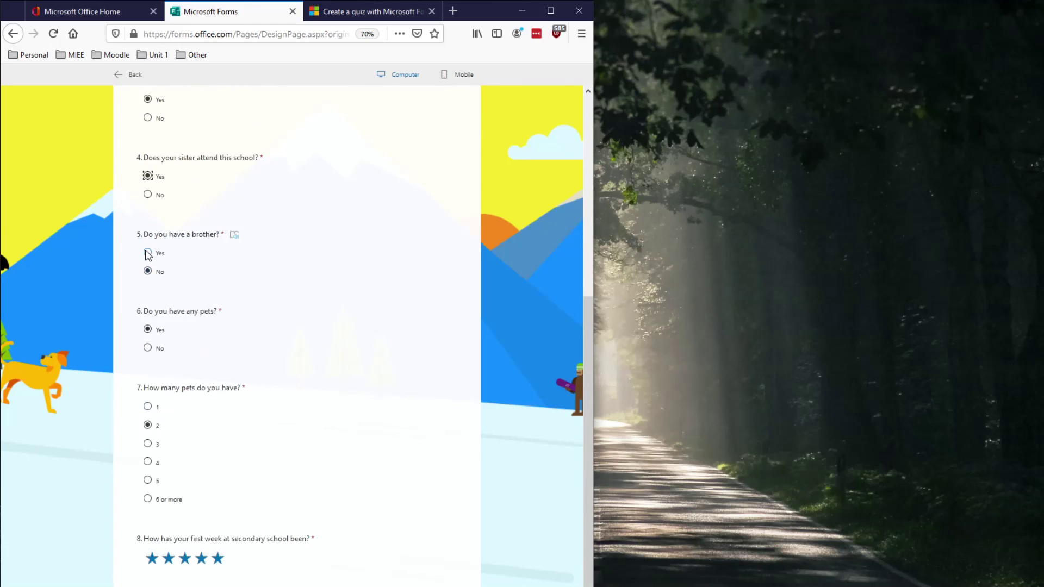
pyautogui.click(148, 253)
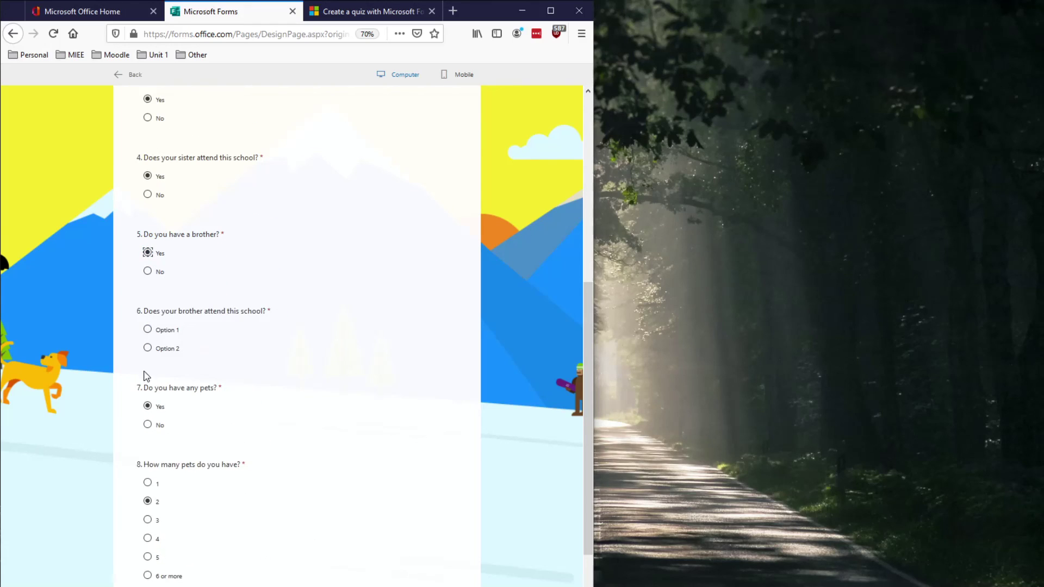
pyautogui.click(147, 331)
# - Change the answer to "Do you have any pets?" to No and rate the first week five stars
pyautogui.scroll(-3, 218, 376)
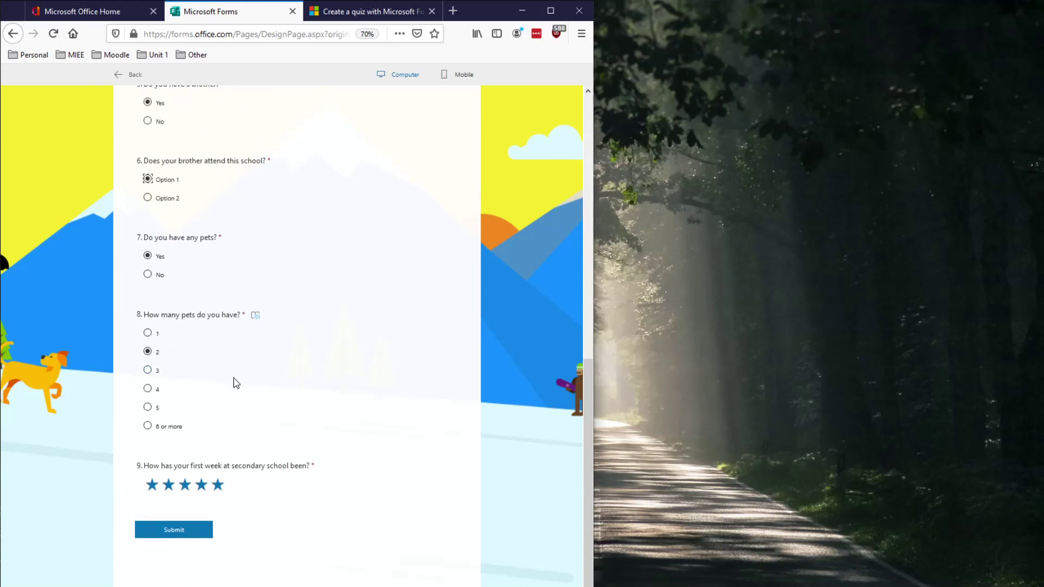
pyautogui.click(147, 271)
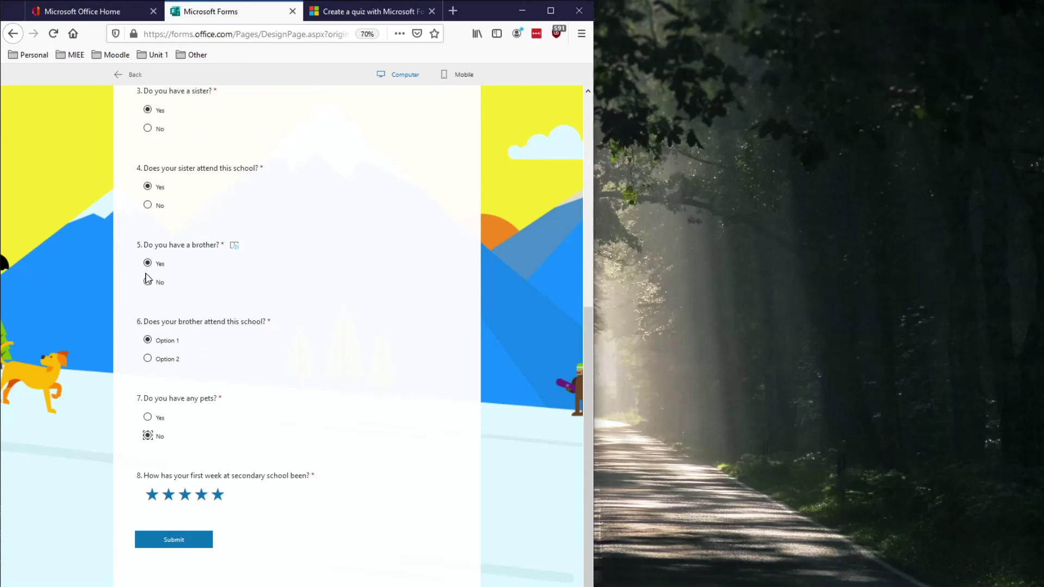
pyautogui.click(217, 495)
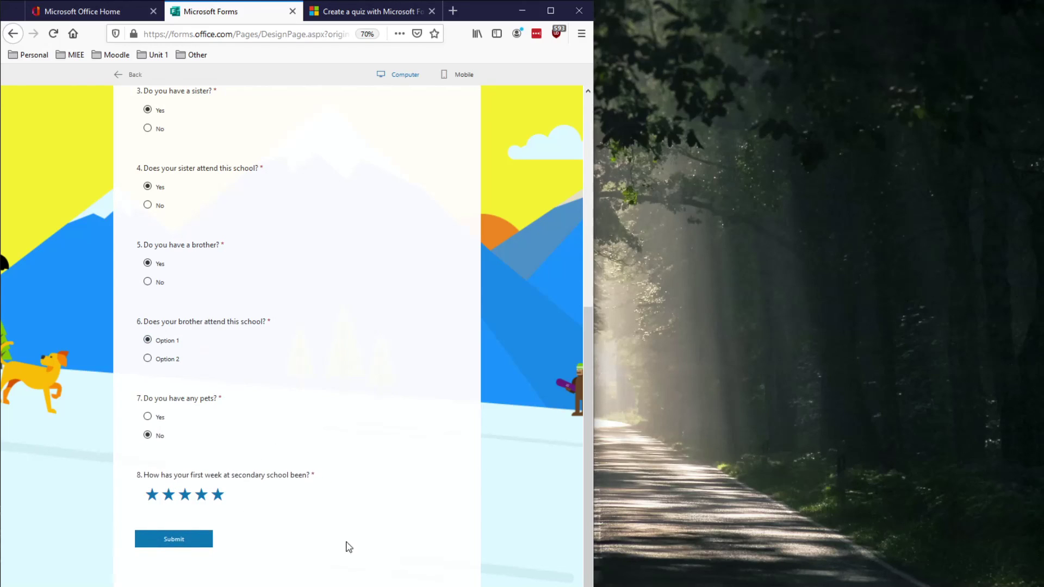
# - Show the survey preview in its mobile layout and look through the questions, ending back at the title
pyautogui.scroll(6, 272, 522)
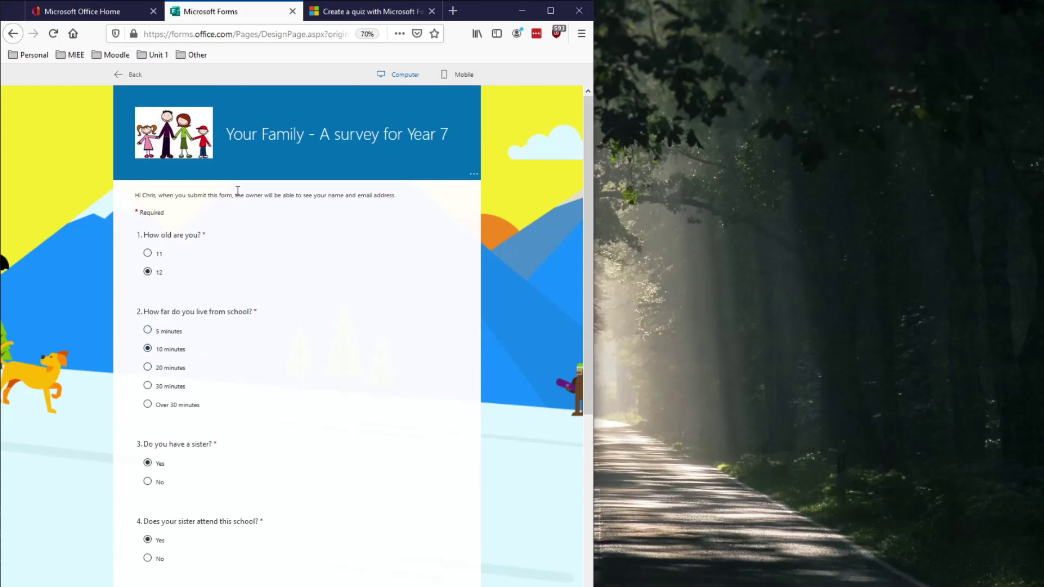
pyautogui.click(458, 79)
pyautogui.moveTo(367, 144); pyautogui.dragTo(378, 205)
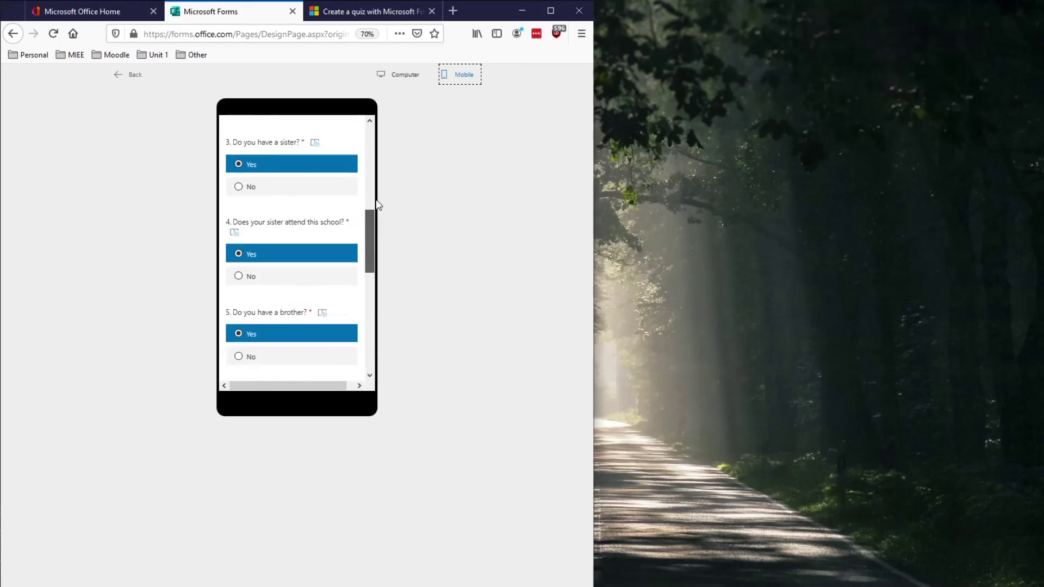
pyautogui.scroll(5, 331, 193)
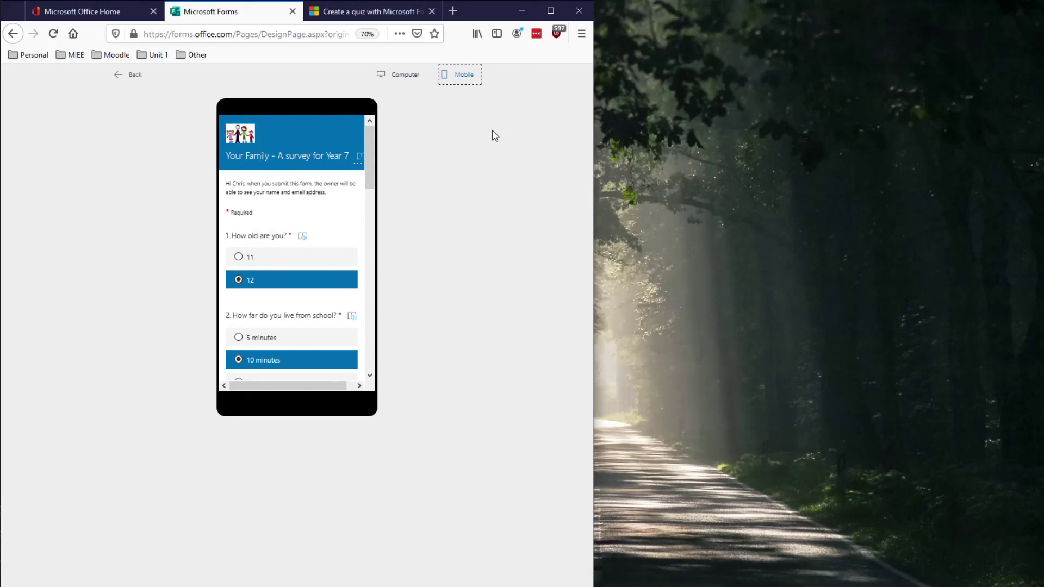